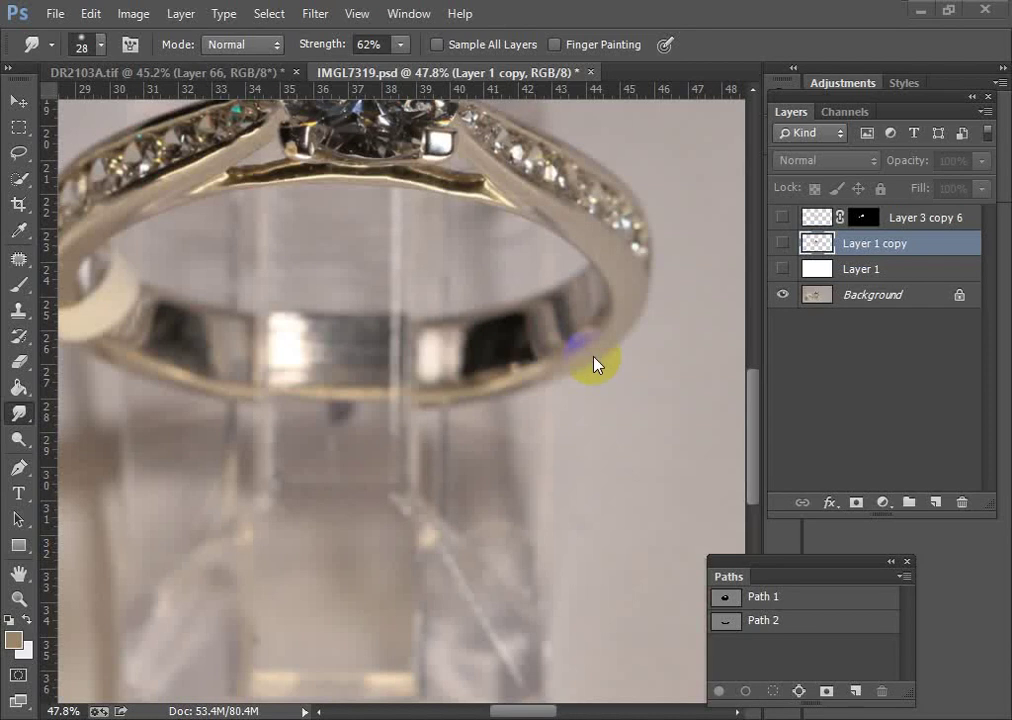
# Load the ring selection and toggle the Background layer to compare the original photo with the cut-out on white.
pyautogui.hotkey('ctrl', 'Return')
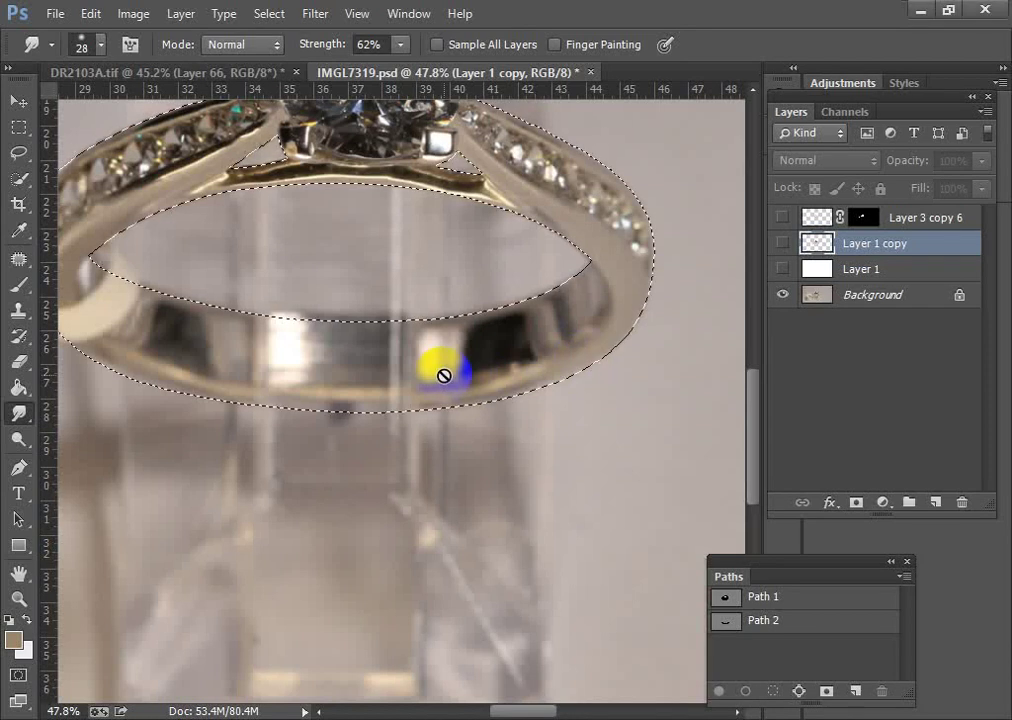
pyautogui.keyDown('alt'); pyautogui.scroll(-3, 632, 440); pyautogui.keyUp('alt')
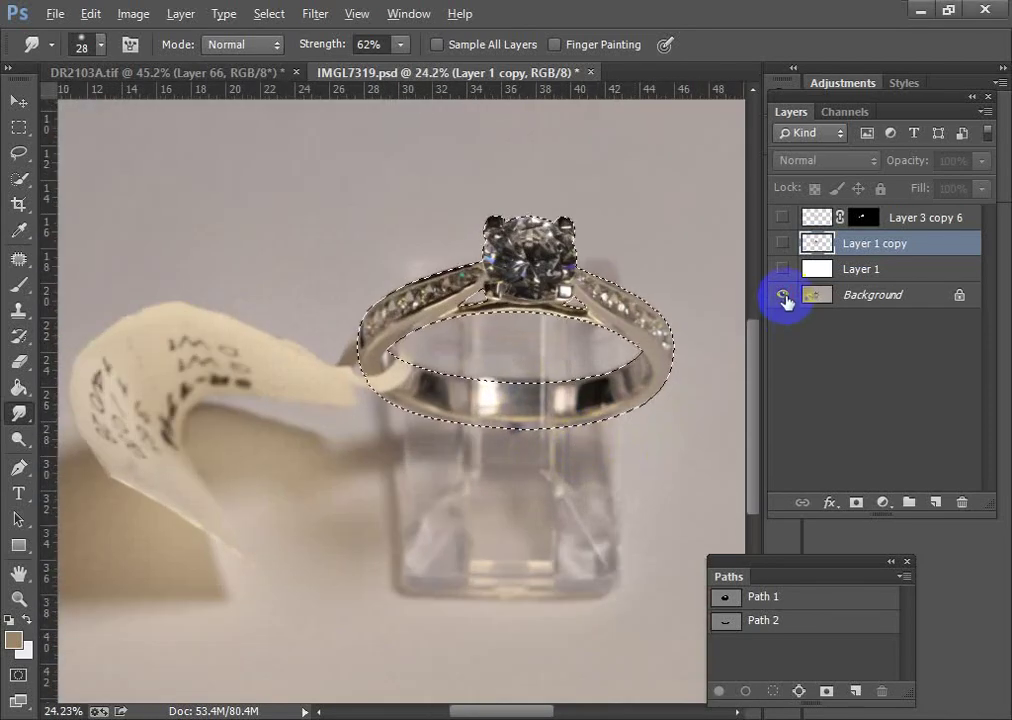
pyautogui.keyDown('alt'); pyautogui.click(785, 297); pyautogui.keyUp('alt')
pyautogui.keyDown('alt'); pyautogui.click(785, 297); pyautogui.keyUp('alt')
pyautogui.keyDown('alt'); pyautogui.click(785, 297); pyautogui.keyUp('alt')
pyautogui.keyDown('alt'); pyautogui.click(785, 297); pyautogui.keyUp('alt')
pyautogui.keyDown('alt'); pyautogui.click(785, 297); pyautogui.keyUp('alt')
pyautogui.keyDown('alt'); pyautogui.click(785, 297); pyautogui.keyUp('alt')
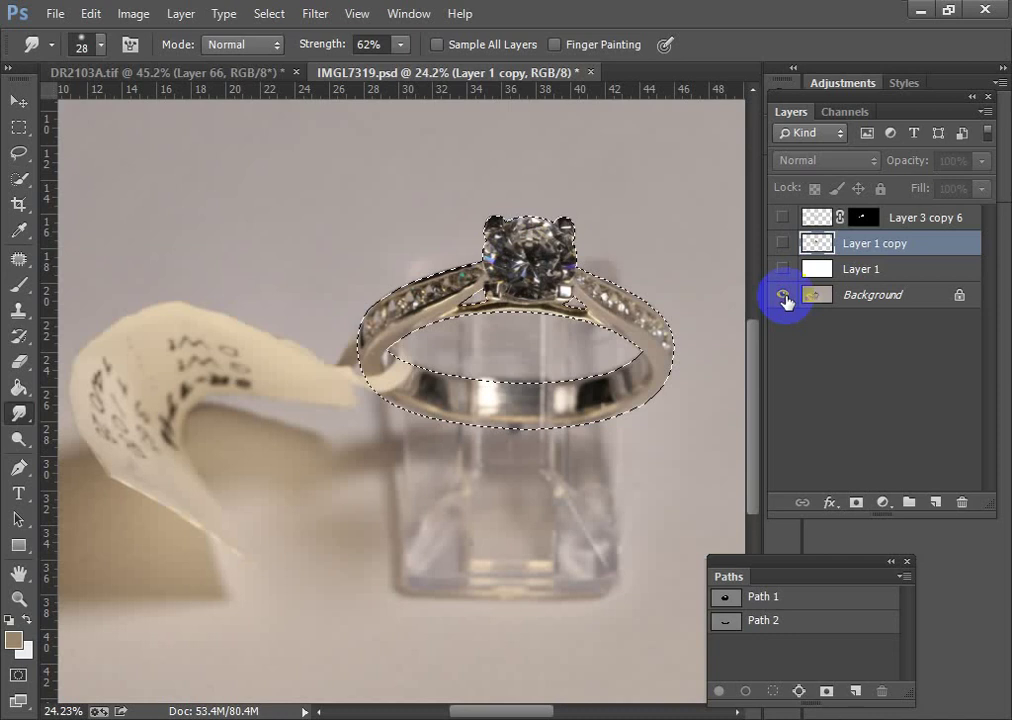
pyautogui.keyDown('alt'); pyautogui.click(785, 297); pyautogui.keyUp('alt')
pyautogui.keyDown('alt'); pyautogui.scroll(2, 535, 413); pyautogui.keyUp('alt')
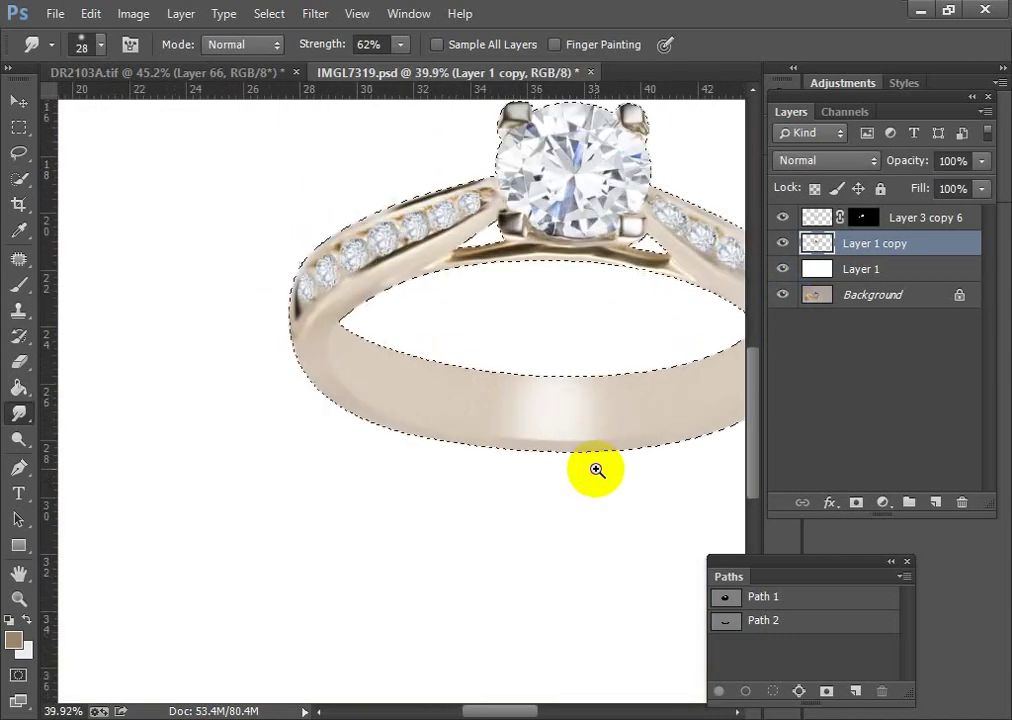
pyautogui.keyDown('alt'); pyautogui.scroll(-1, 597, 470); pyautogui.keyUp('alt')
pyautogui.keyDown('alt'); pyautogui.scroll(-1, 450, 452); pyautogui.keyUp('alt')
pyautogui.keyDown('alt'); pyautogui.scroll(1, 475, 447); pyautogui.keyUp('alt')
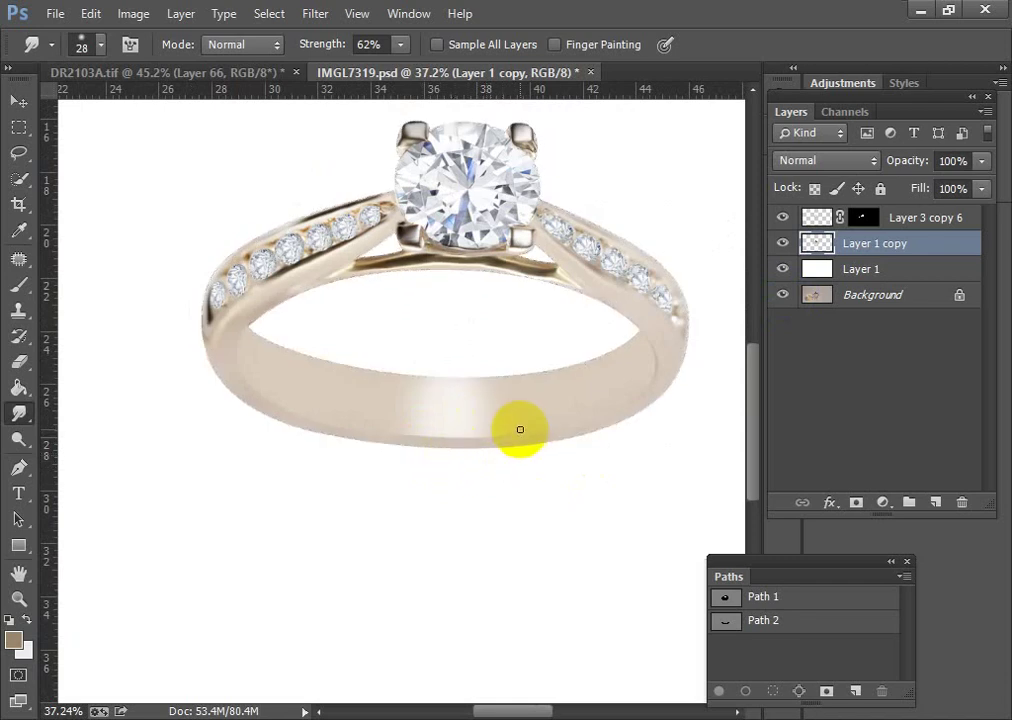
pyautogui.keyDown('alt'); pyautogui.scroll(1, 429, 248); pyautogui.keyUp('alt')
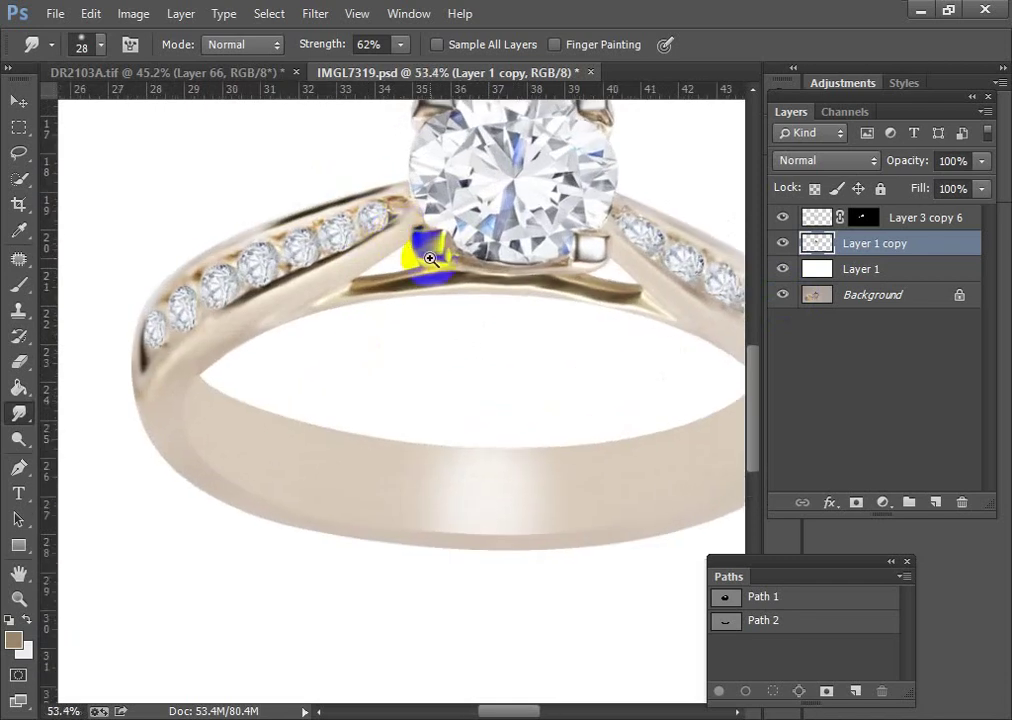
pyautogui.keyDown('alt'); pyautogui.scroll(-1, 474, 260); pyautogui.keyUp('alt')
pyautogui.keyDown('alt'); pyautogui.scroll(1, 576, 264); pyautogui.keyUp('alt')
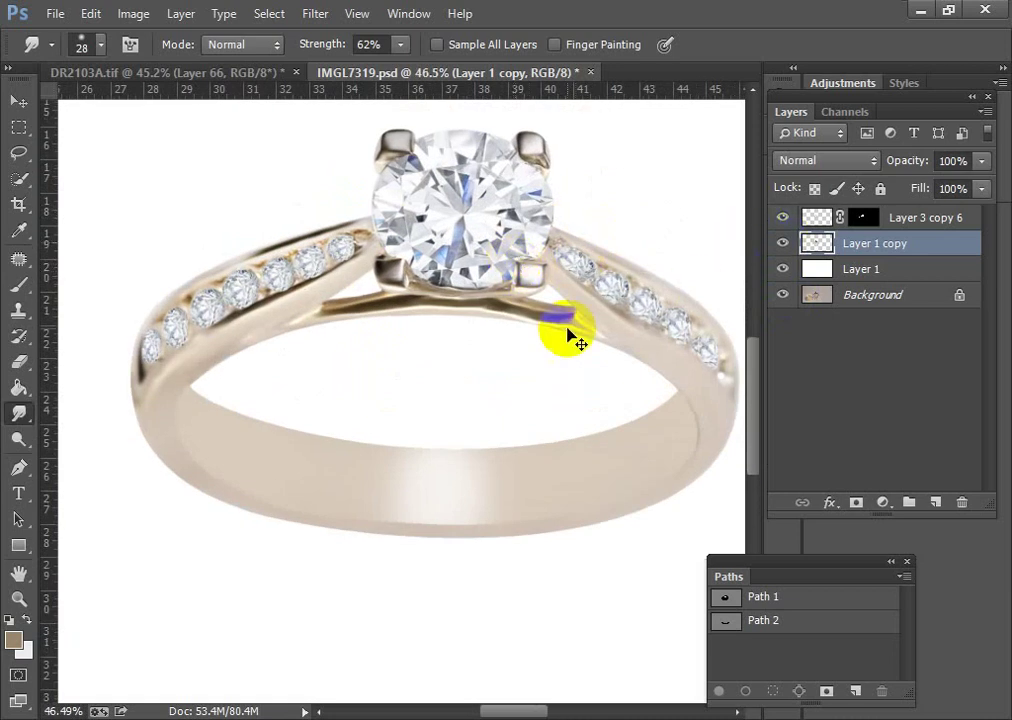
pyautogui.scroll(-1, 567, 335)
pyautogui.scroll(1, 549, 400)
pyautogui.scroll(-1, 420, 362)
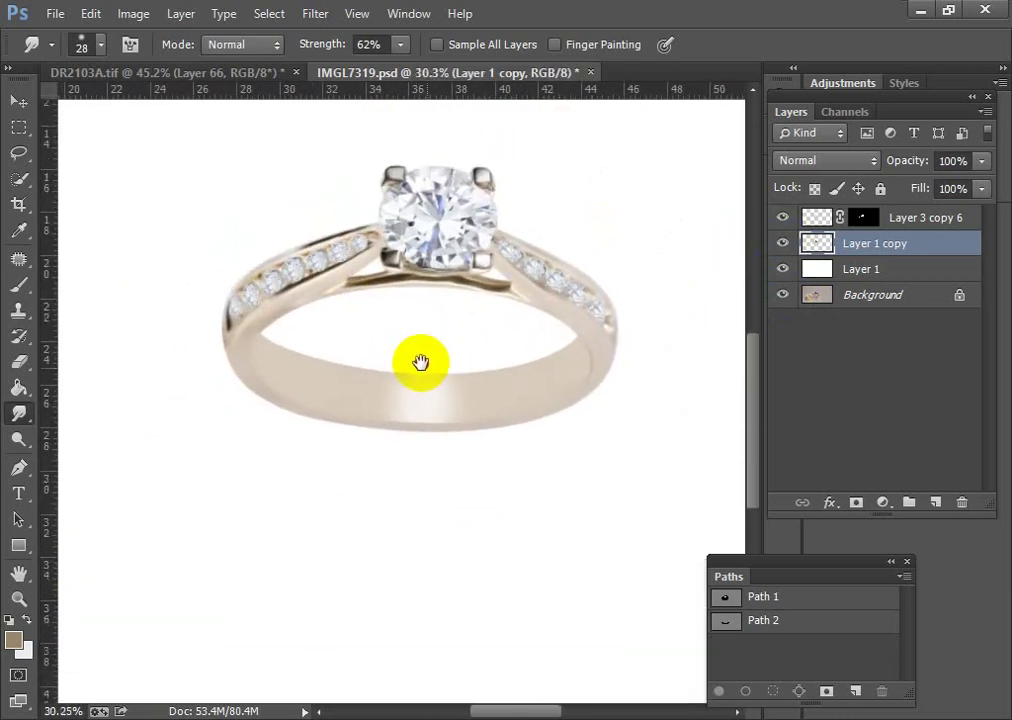
pyautogui.scroll(1, 445, 434)
pyautogui.scroll(2, 472, 398)
pyautogui.scroll(-1, 456, 357)
pyautogui.scroll(1, 553, 400)
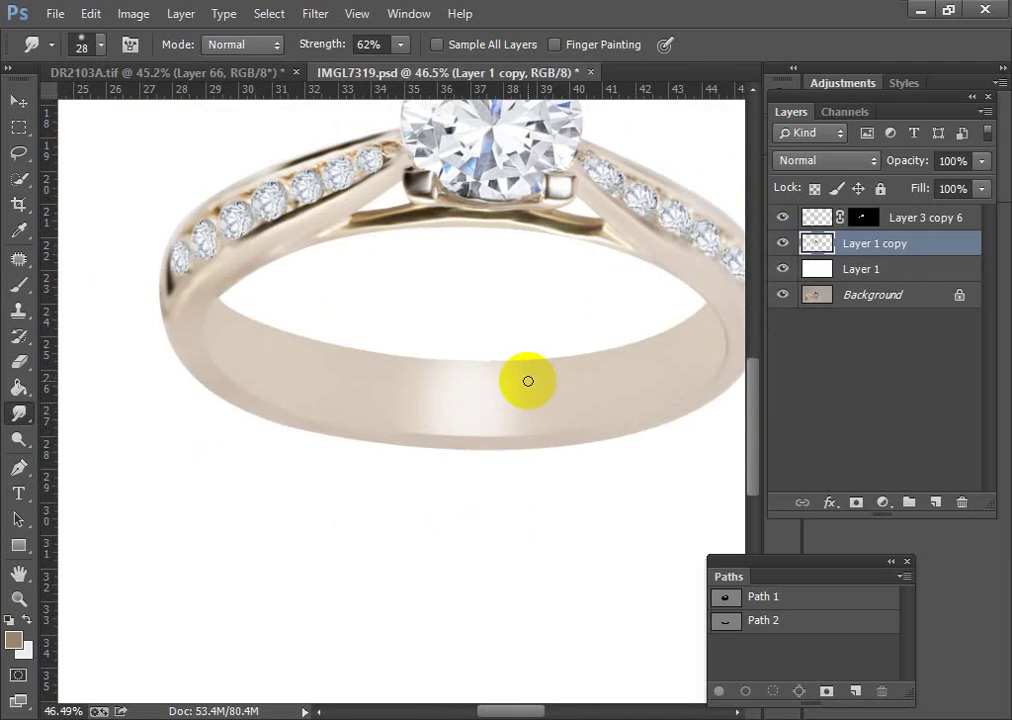
pyautogui.scroll(1, 590, 380)
pyautogui.scroll(-2, 600, 385)
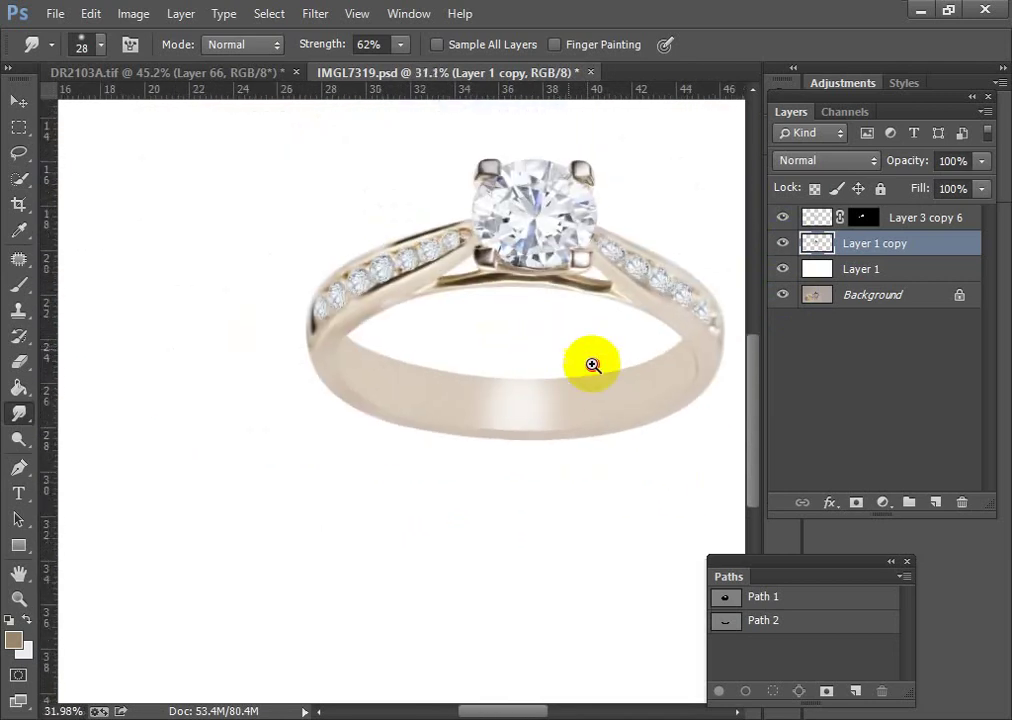
pyautogui.scroll(1, 593, 365)
pyautogui.scroll(1, 450, 340)
pyautogui.scroll(-1, 430, 310)
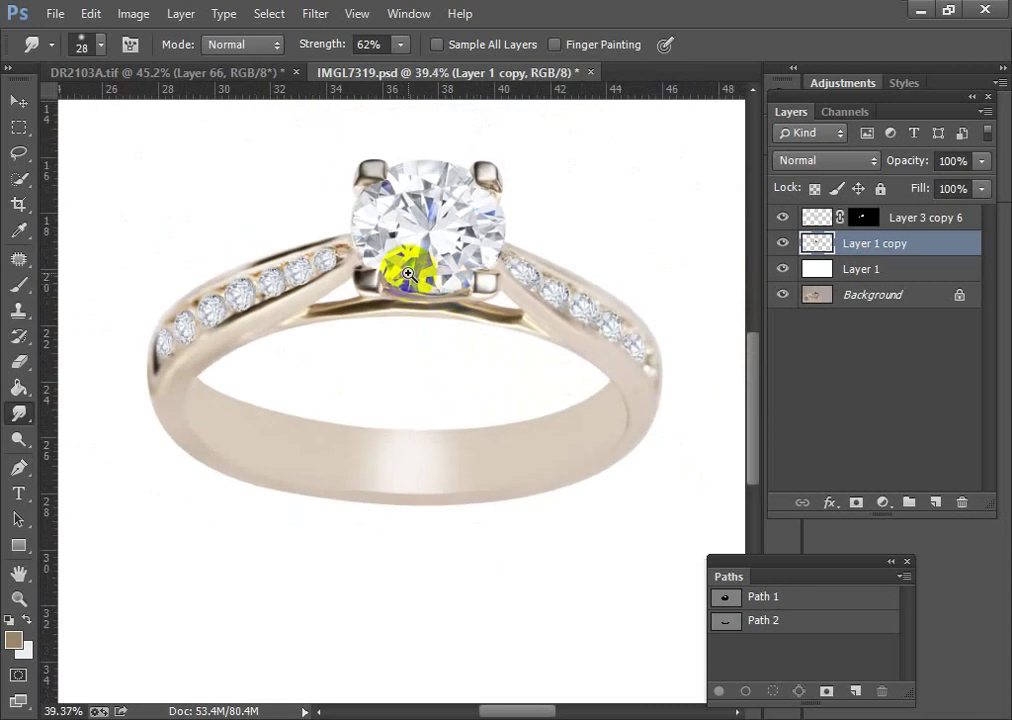
pyautogui.scroll(1, 474, 339)
pyautogui.scroll(-2, 407, 339)
pyautogui.scroll(2, 553, 165)
pyautogui.scroll(1, 552, 205)
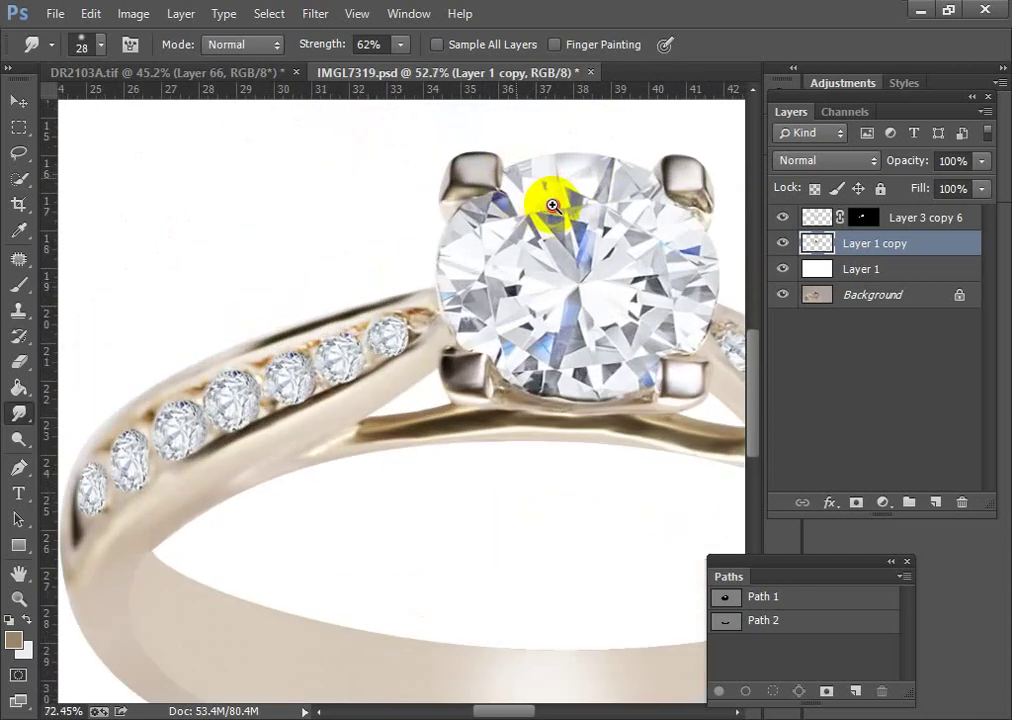
pyautogui.scroll(1, 565, 215)
pyautogui.scroll(-1, 520, 220)
pyautogui.scroll(-2, 490, 240)
pyautogui.scroll(1, 600, 268)
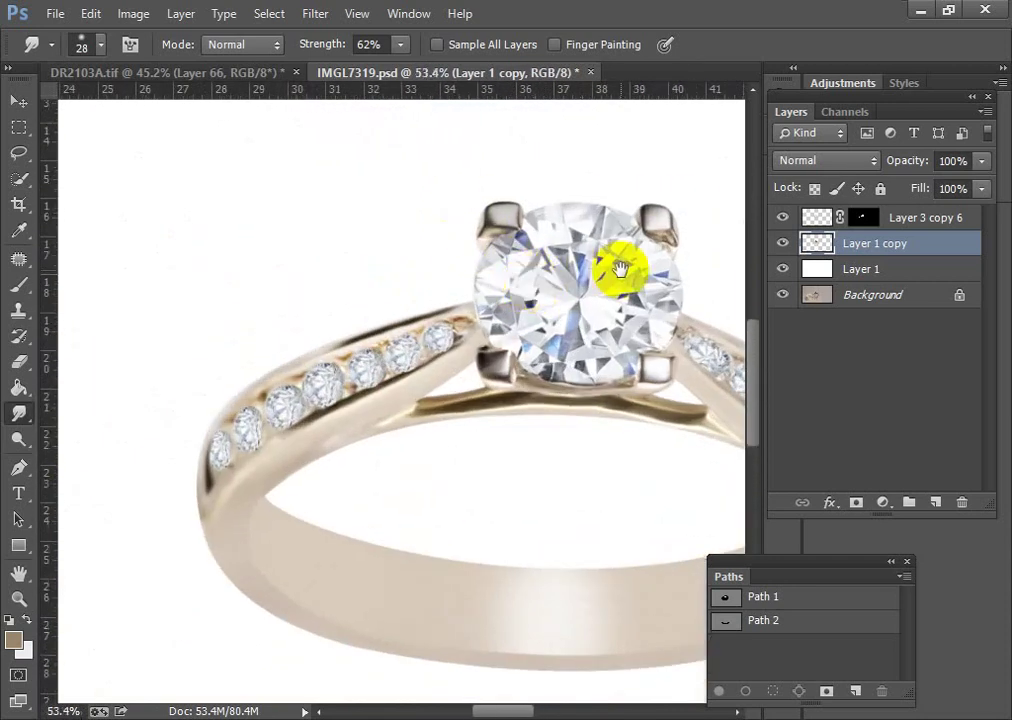
pyautogui.moveTo(621, 268); pyautogui.dragTo(515, 260)
pyautogui.scroll(1, 642, 276)
pyautogui.scroll(1, 556, 215)
pyautogui.scroll(2, 616, 262)
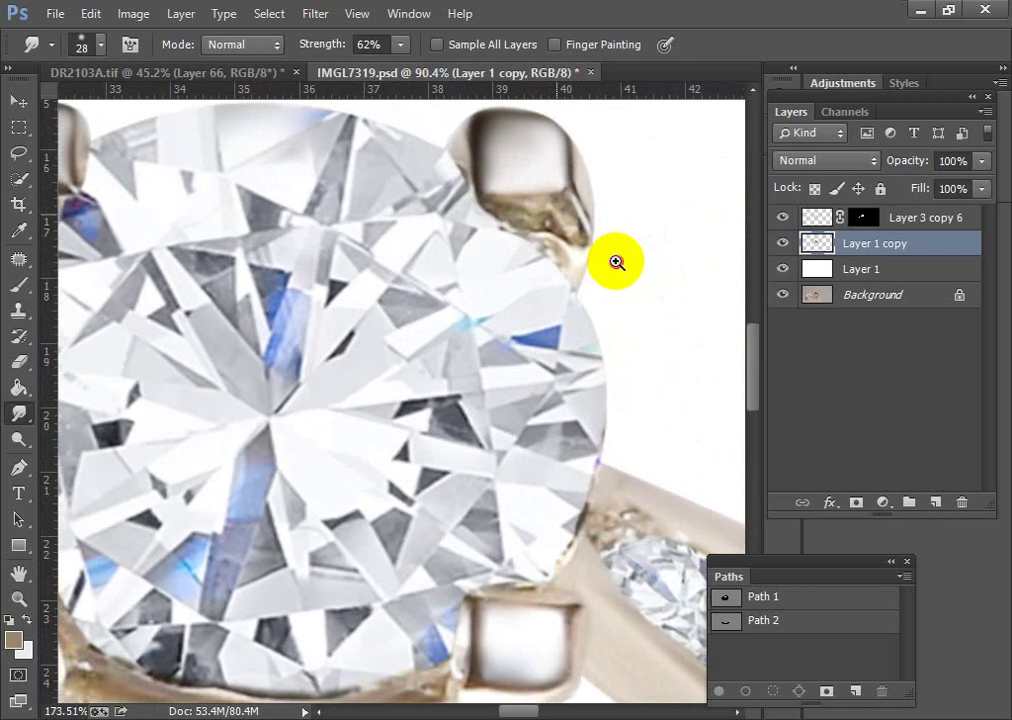
pyautogui.scroll(-2, 535, 262)
pyautogui.scroll(-1, 463, 339)
pyautogui.scroll(1, 468, 348)
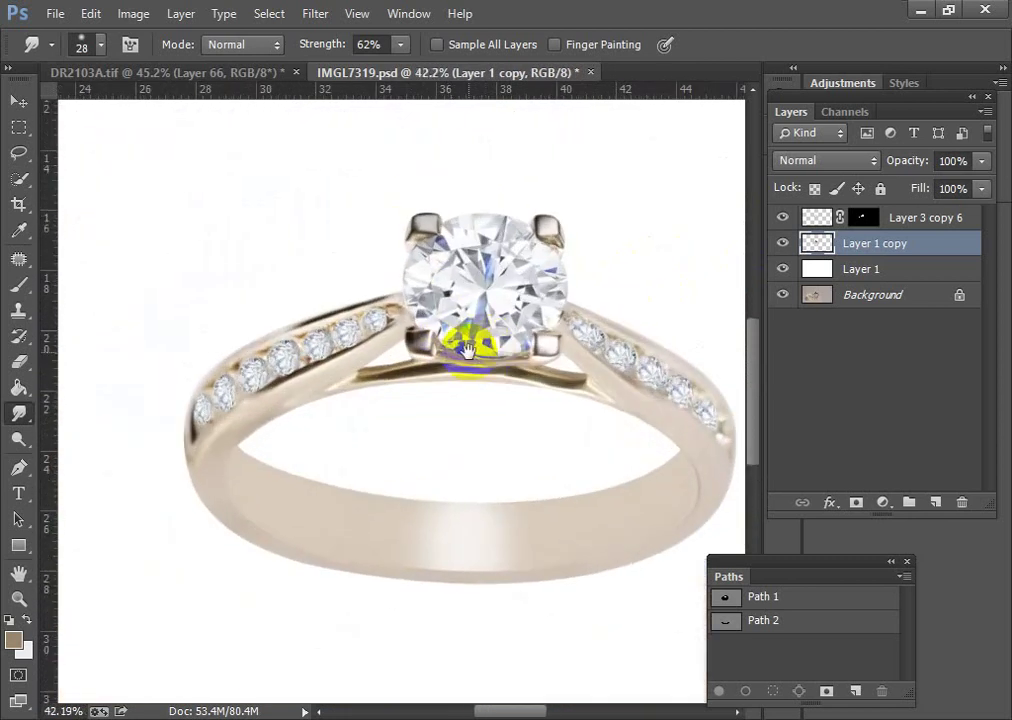
pyautogui.scroll(-1, 445, 240)
pyautogui.scroll(-1, 429, 289)
pyautogui.scroll(1, 492, 323)
pyautogui.scroll(1, 507, 322)
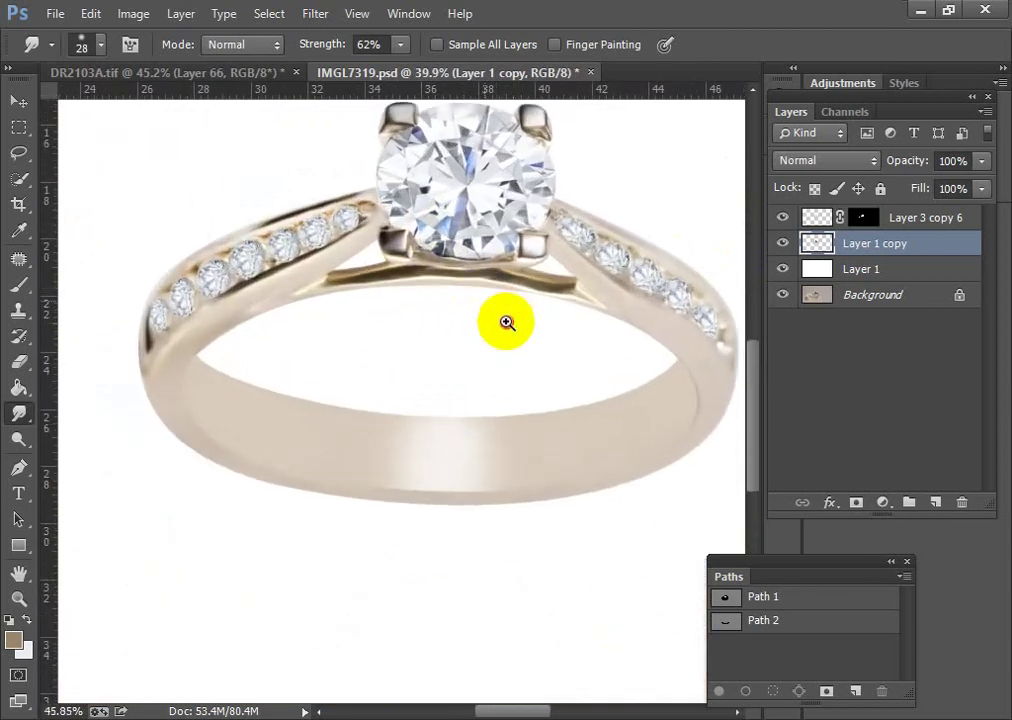
pyautogui.scroll(-1, 517, 280)
pyautogui.scroll(2, 550, 300)
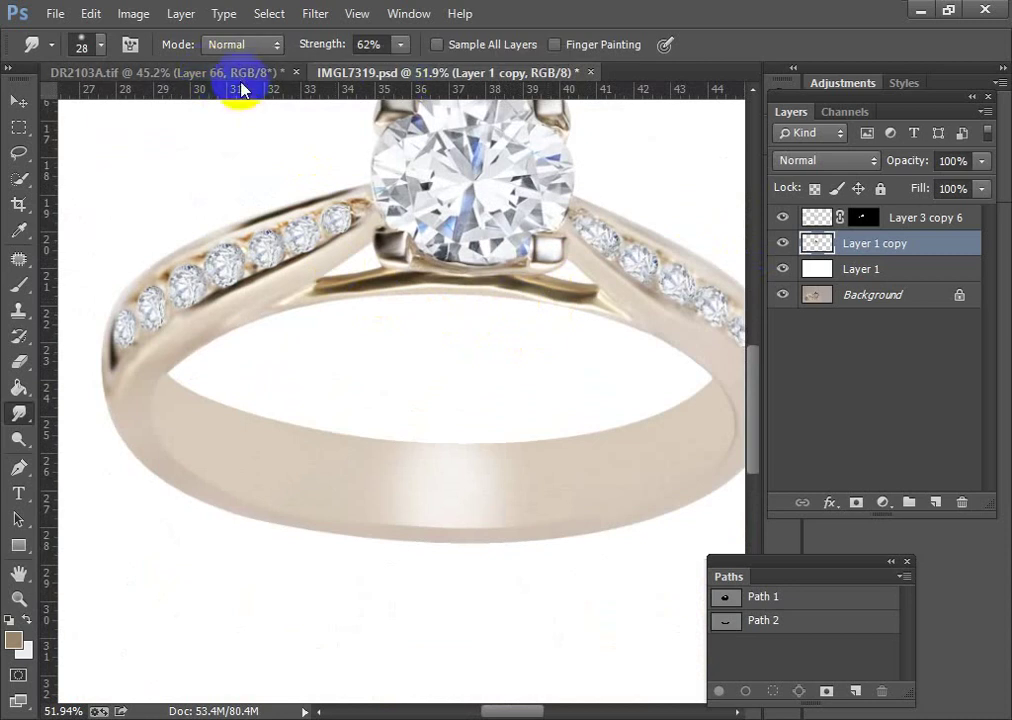
# Copy the soft-shadow Group 2 from DR2103A.tif into the IMGL7319 ring image.
pyautogui.moveTo(244, 75); pyautogui.dragTo(233, 116)
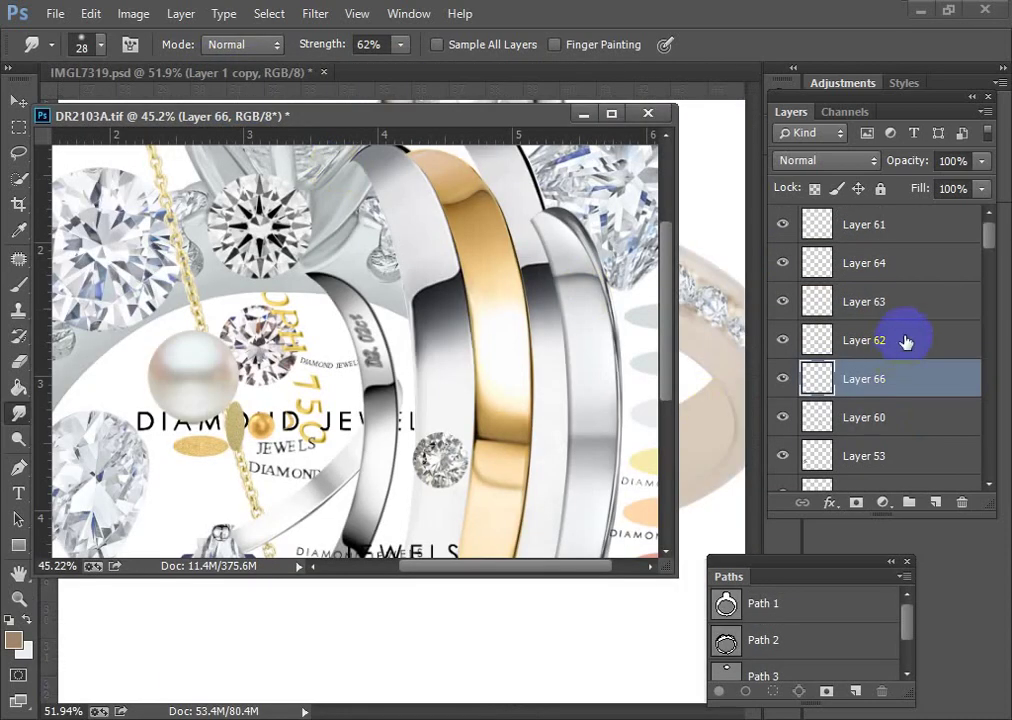
pyautogui.scroll(-2, 930, 342)
pyautogui.scroll(1, 937, 343)
pyautogui.scroll(-2, 938, 340)
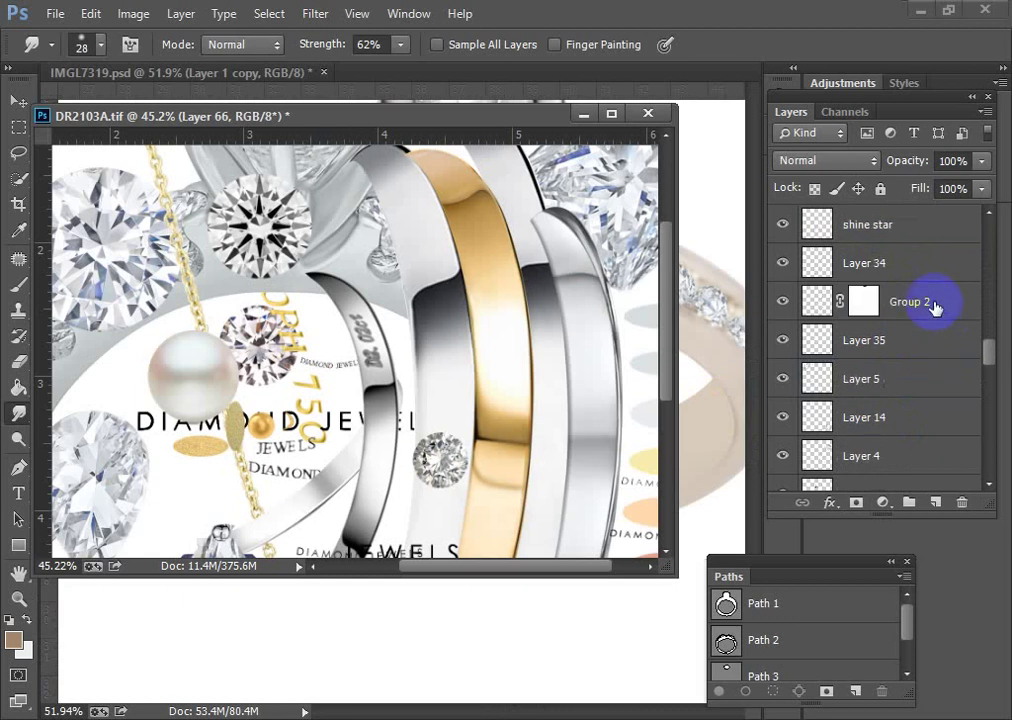
pyautogui.moveTo(934, 307)
pyautogui.mouseDown()
pyautogui.moveTo(632, 614)
pyautogui.moveTo(625, 600)
pyautogui.mouseUp()
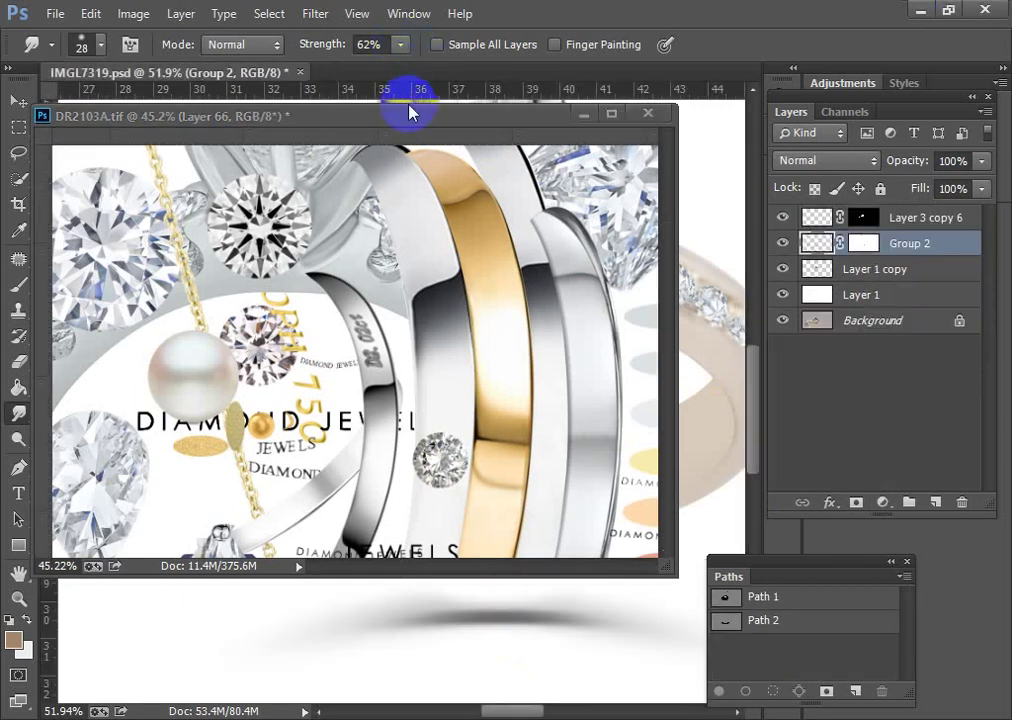
pyautogui.moveTo(409, 113); pyautogui.dragTo(520, 76)
pyautogui.click(240, 73)
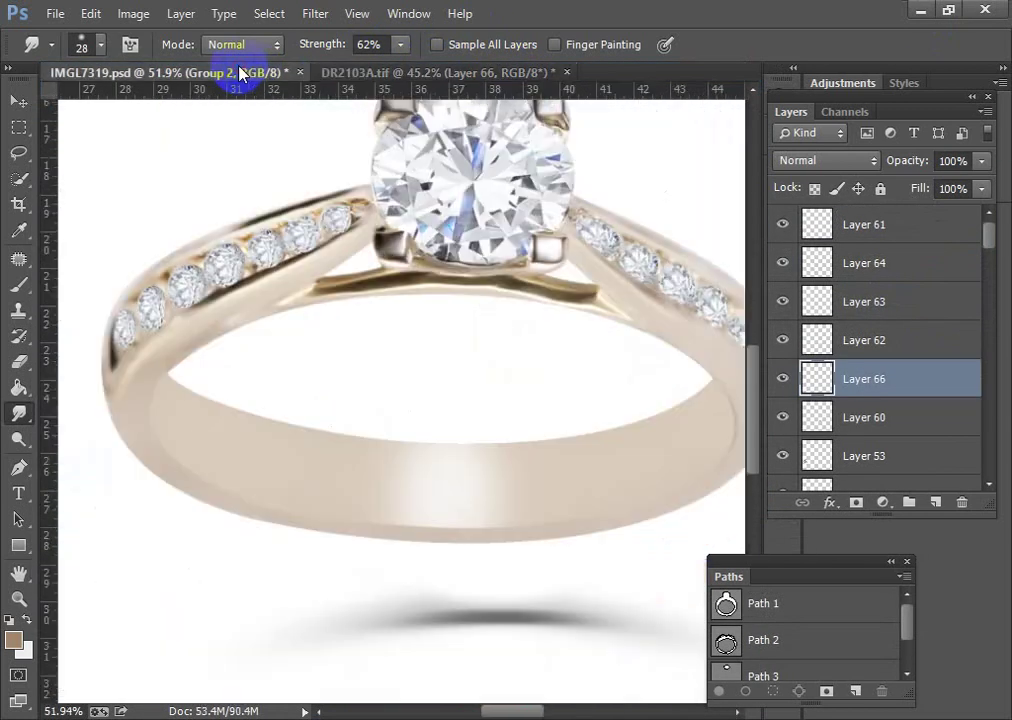
# Move the shadow up under the band and place Group 2 below Layer 1 copy.
pyautogui.hotkey('ctrl', 't')
pyautogui.moveTo(560, 639); pyautogui.dragTo(536, 560)
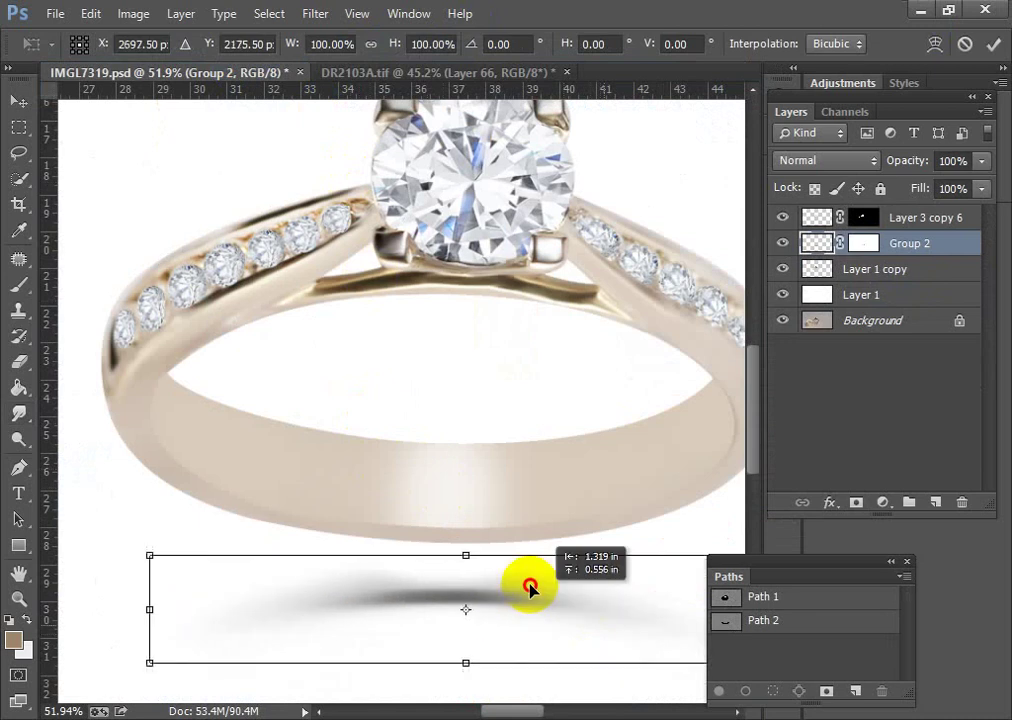
pyautogui.press('Return')
pyautogui.press('r')
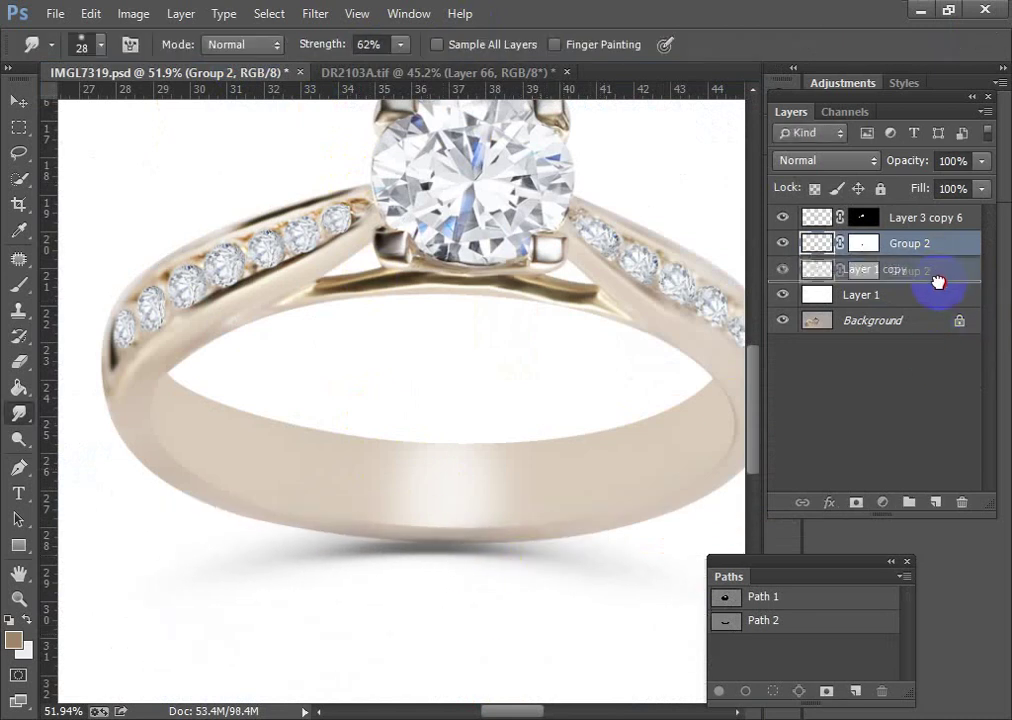
pyautogui.moveTo(940, 260); pyautogui.dragTo(935, 282)
pyautogui.moveTo(621, 386)
pyautogui.mouseDown()
pyautogui.moveTo(368, 346)
pyautogui.moveTo(497, 546)
pyautogui.moveTo(535, 510)
pyautogui.moveTo(501, 454)
pyautogui.moveTo(585, 468)
pyautogui.moveTo(433, 462)
pyautogui.moveTo(472, 481)
pyautogui.moveTo(454, 459)
pyautogui.moveTo(490, 460)
pyautogui.mouseUp()
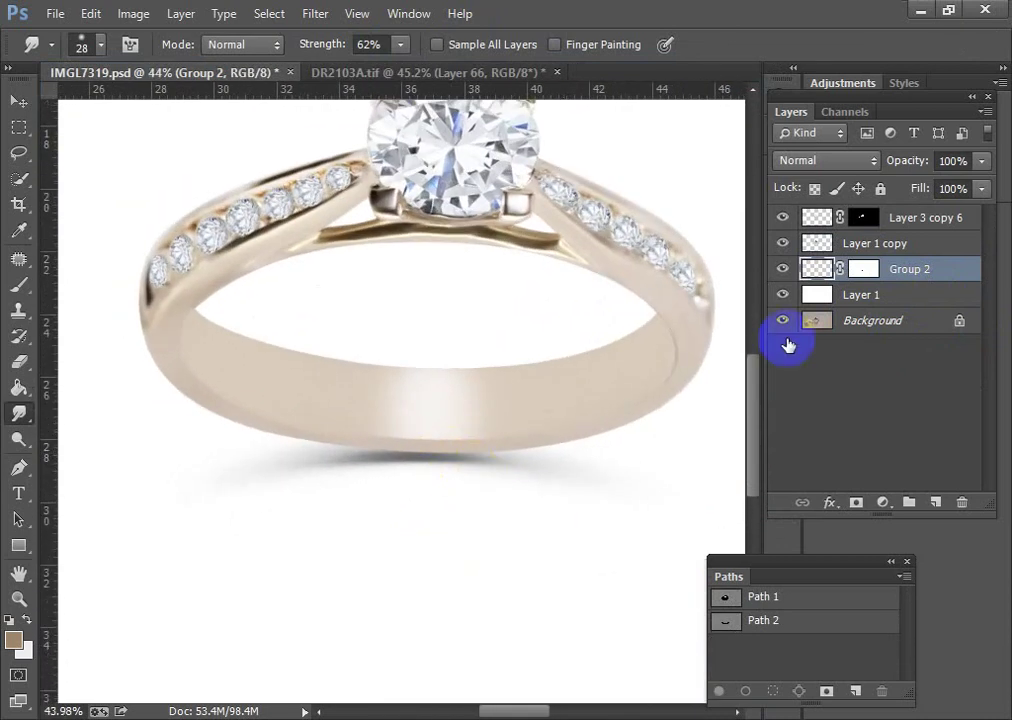
# Load the ring selection from Layer 1 copy and add a new empty Layer 2 above it.
pyautogui.click(870, 248)
pyautogui.keyDown('ctrl'); pyautogui.click(826, 244); pyautogui.keyUp('ctrl')
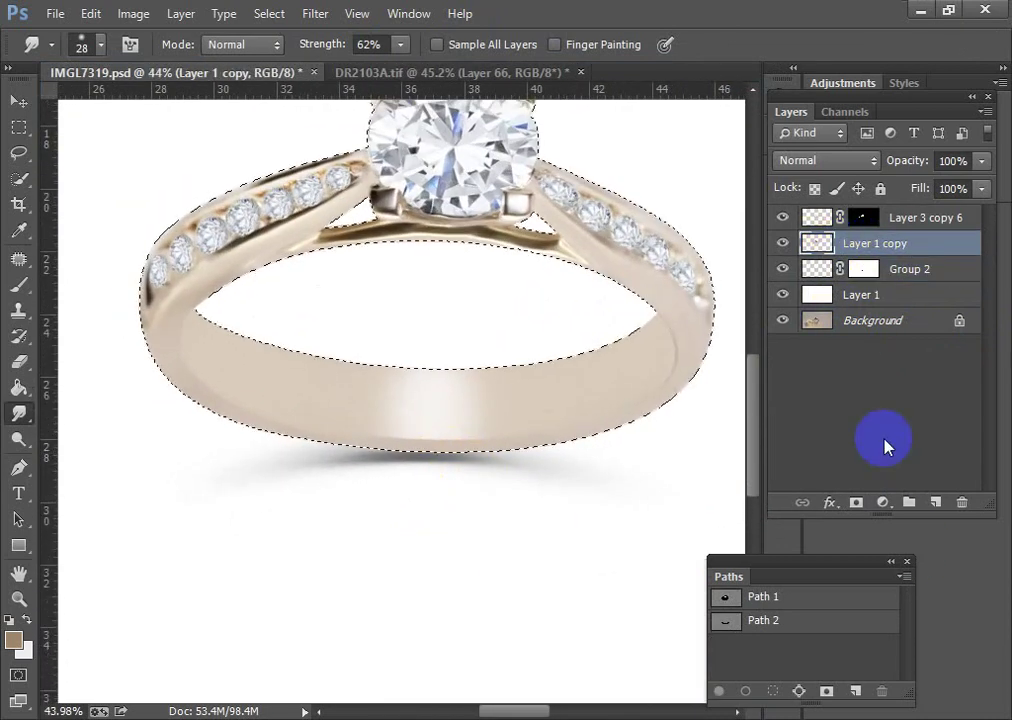
pyautogui.click(936, 503)
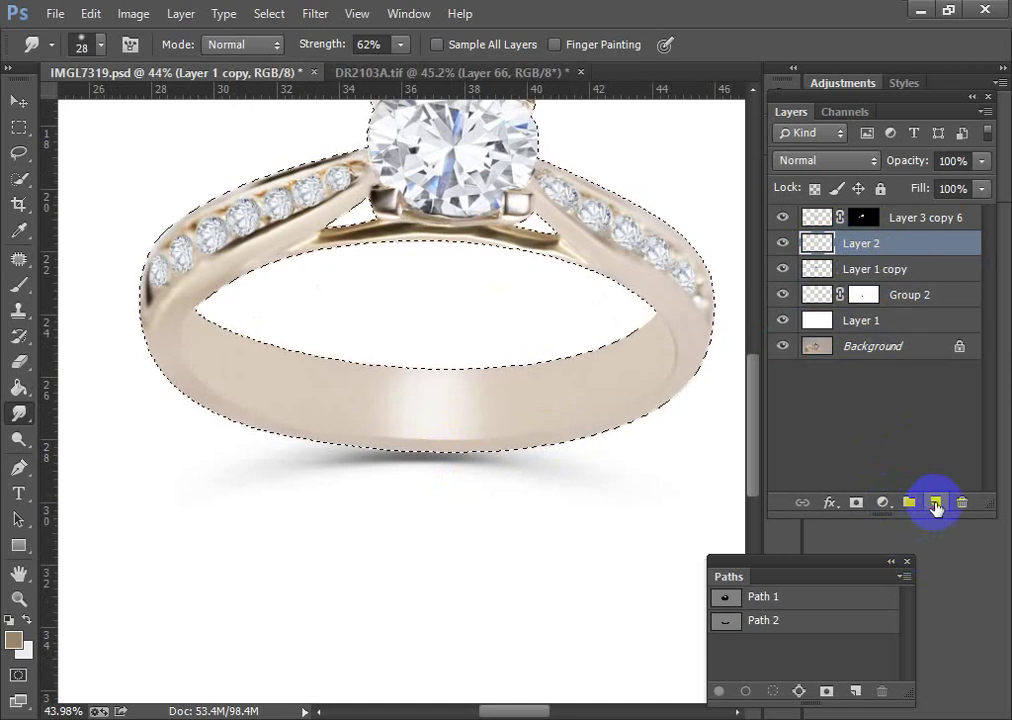
# Sample the salmon rose-gold colour from the DR2103A.tif oval with the Brush.
pyautogui.click(393, 72)
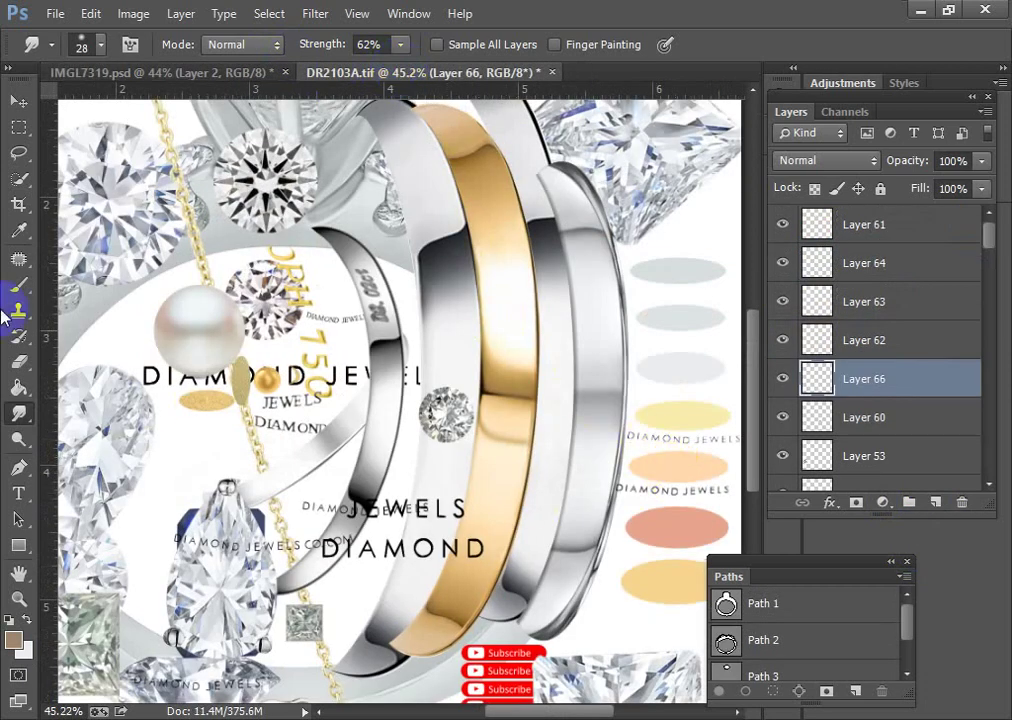
pyautogui.click(22, 287)
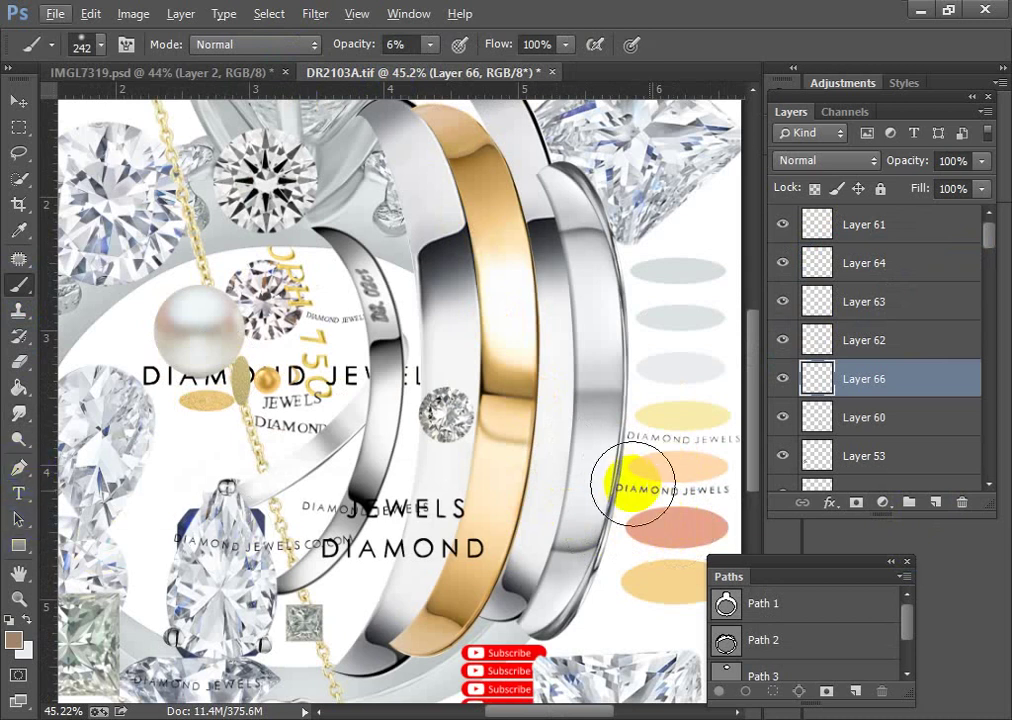
pyautogui.keyDown('alt'); pyautogui.click(679, 527); pyautogui.keyUp('alt')
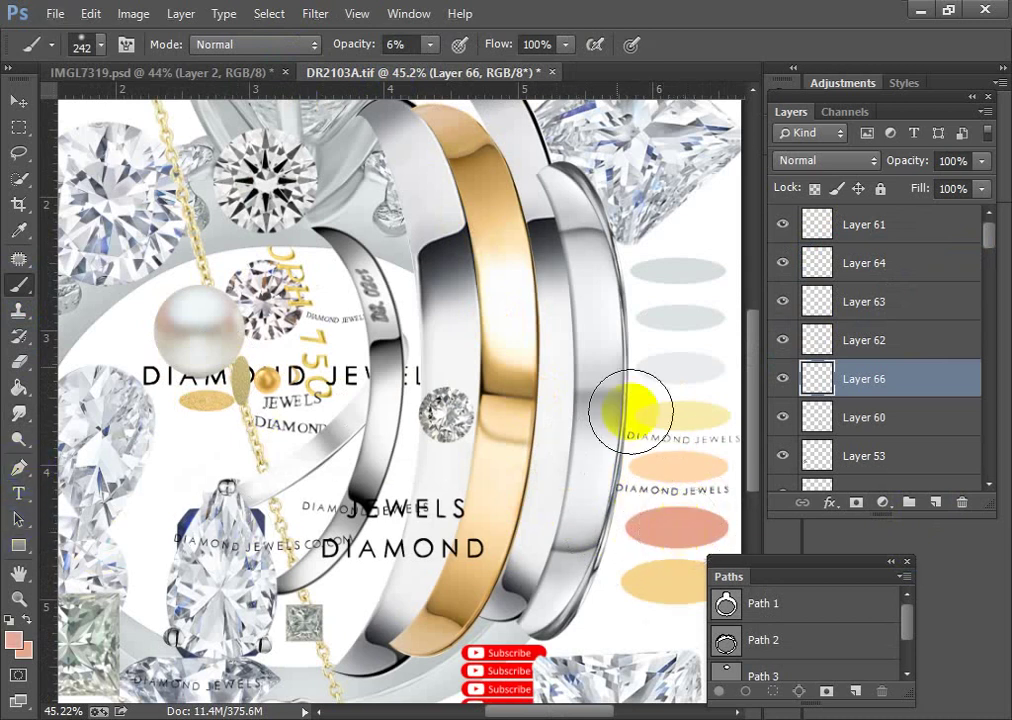
# Fill the ring selection with salmon in Color blend mode and merge it into the ring.
pyautogui.click(175, 75)
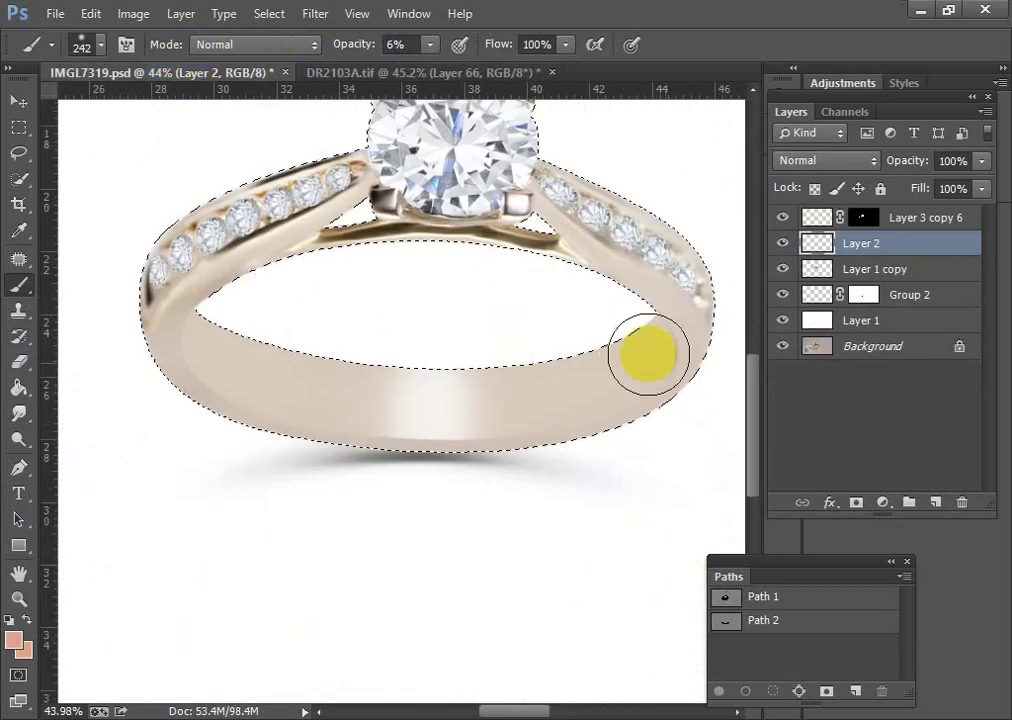
pyautogui.hotkey('alt', 'BackSpace')
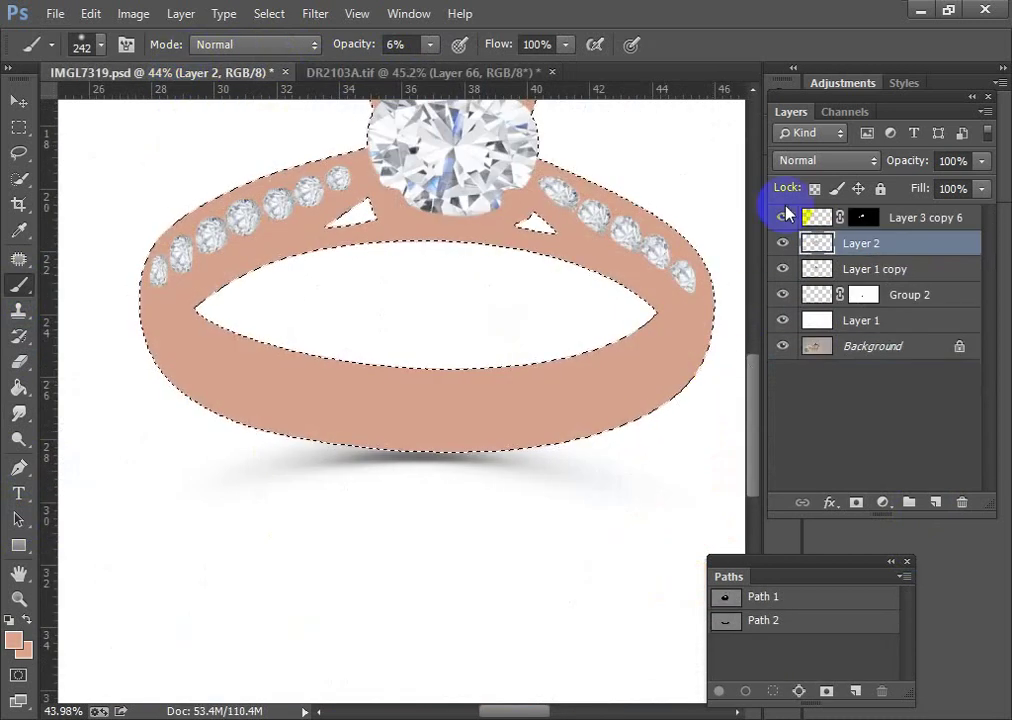
pyautogui.click(845, 162)
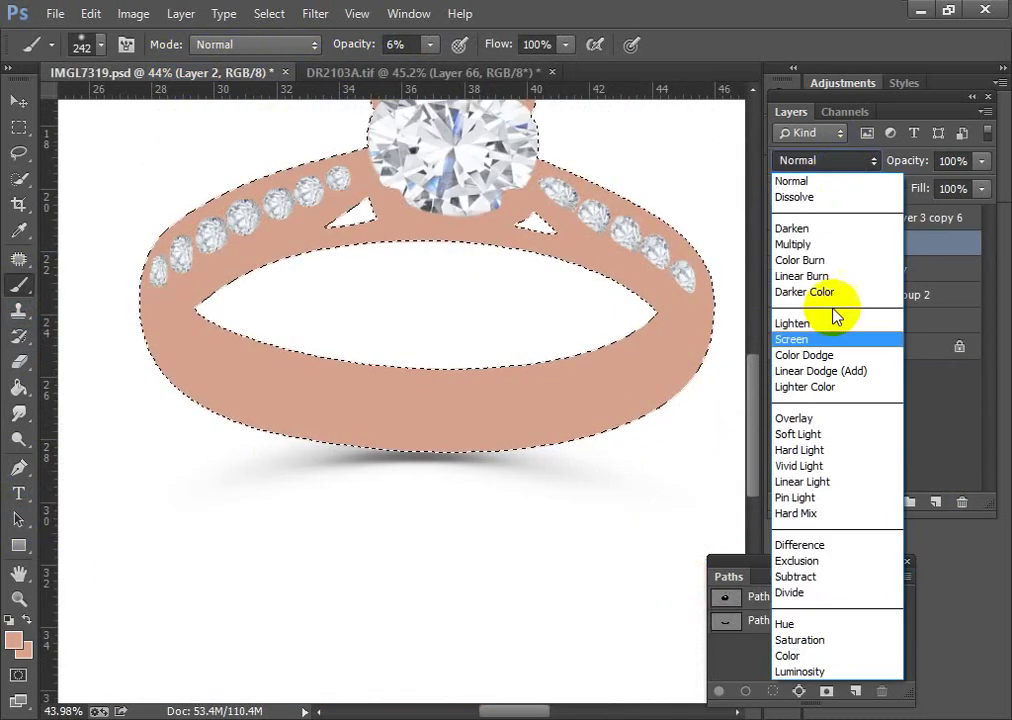
pyautogui.click(788, 656)
pyautogui.scroll(-1, 474, 398)
pyautogui.scroll(1, 511, 418)
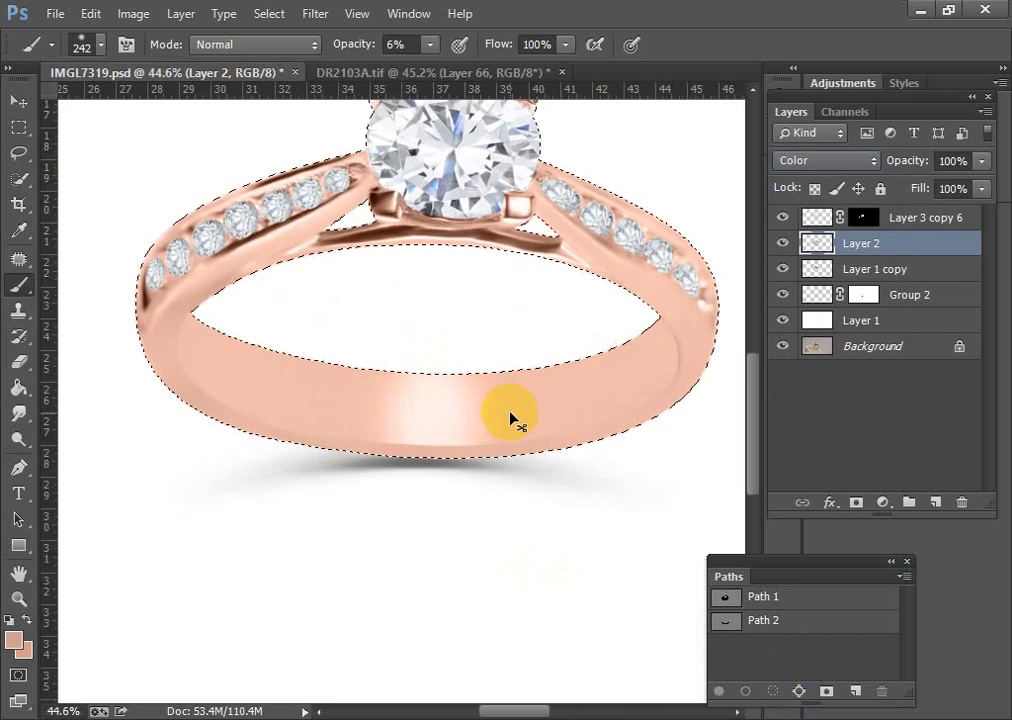
pyautogui.scroll(-1, 495, 465)
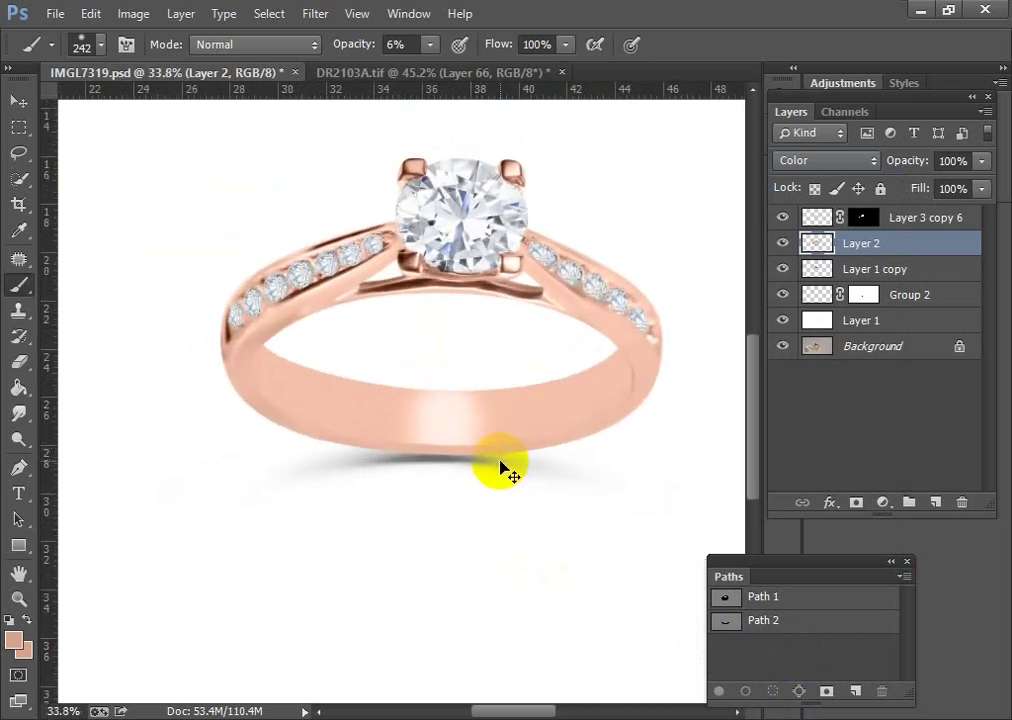
pyautogui.hotkey('ctrl', 'e')
# Duplicate the rose-gold ring layer and add a new empty layer above the copy.
pyautogui.scroll(-1, 481, 492)
pyautogui.scroll(1, 463, 468)
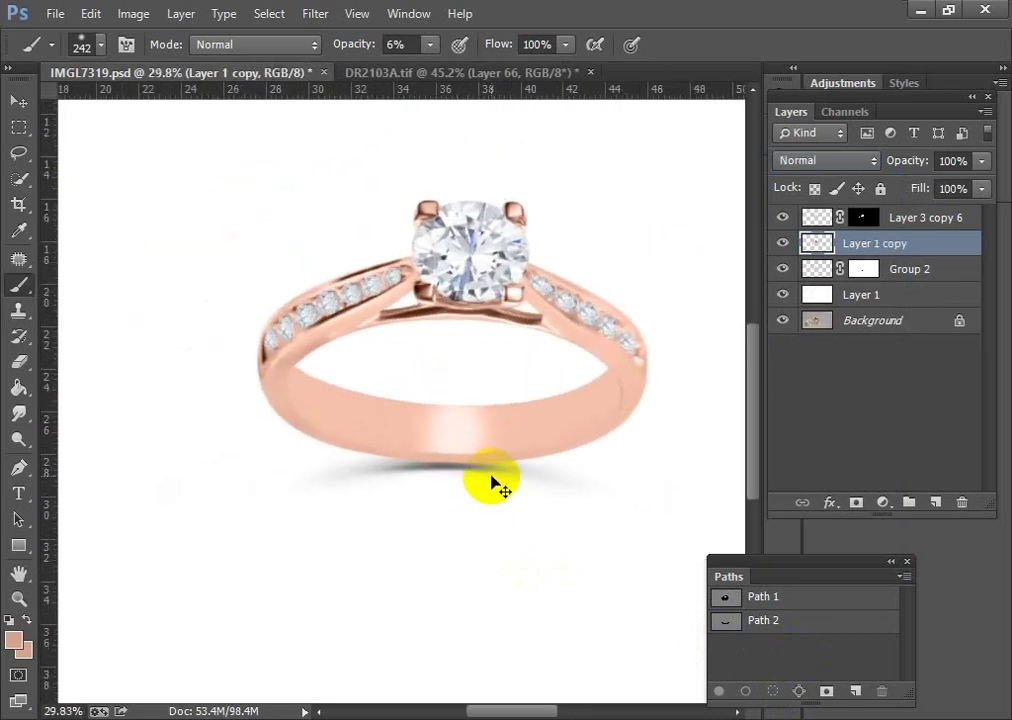
pyautogui.hotkey('ctrl', 'j')
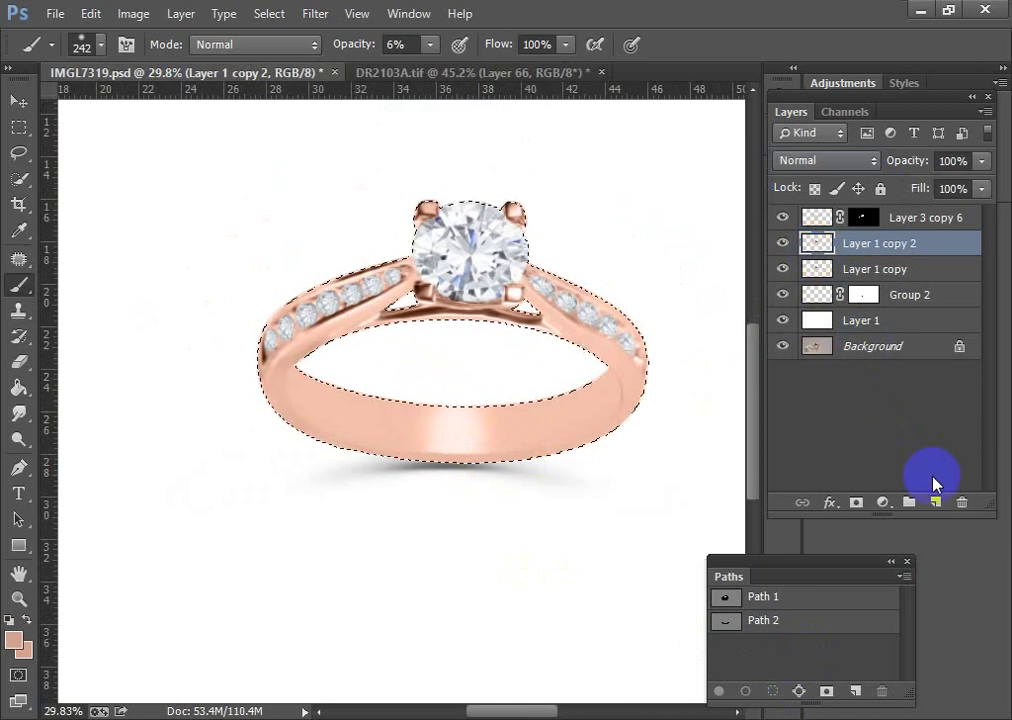
pyautogui.click(936, 502)
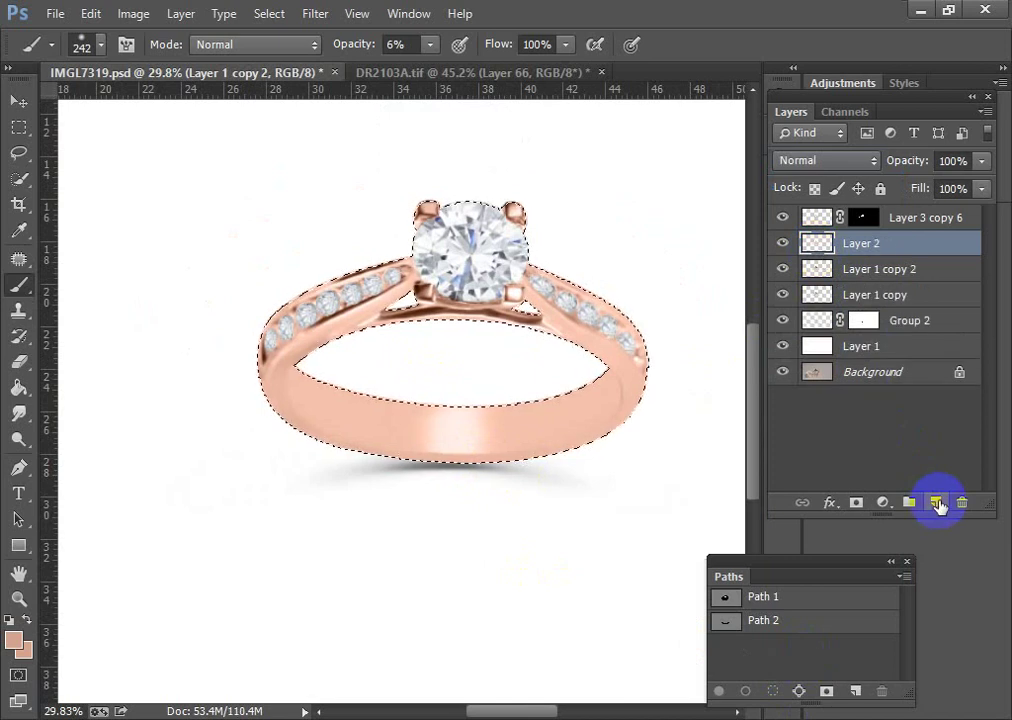
pyautogui.click(408, 74)
pyautogui.scroll(-2, 425, 217)
# Sample a yellow-gold colour from the lower DR2103A.tif oval, then go back to IMGL7319.psd.
pyautogui.scroll(-1, 430, 226)
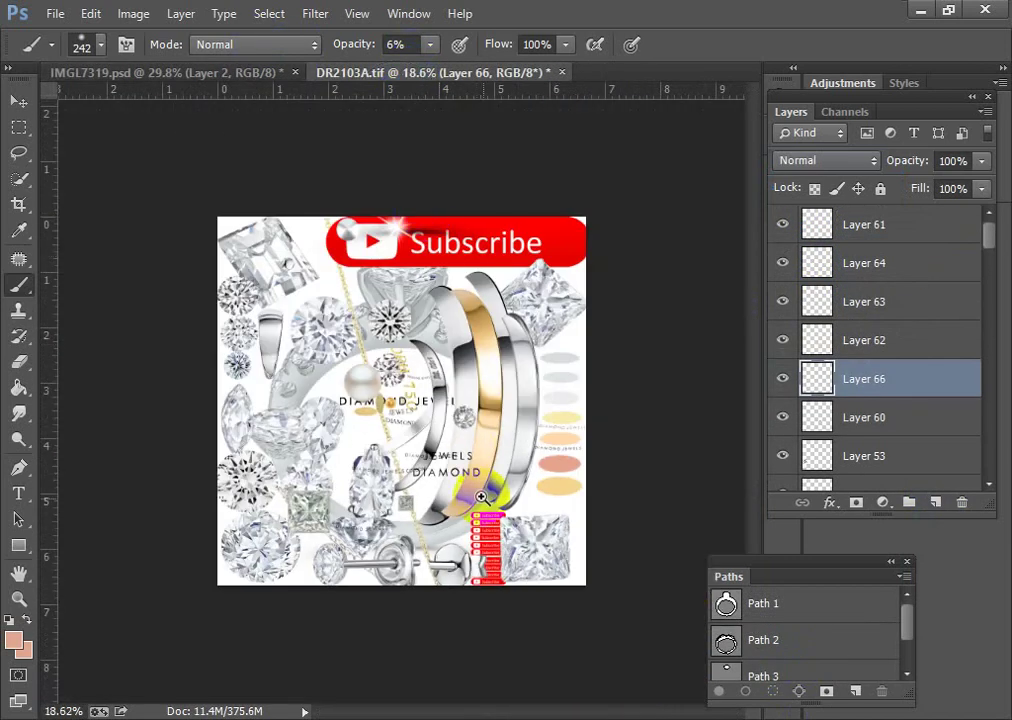
pyautogui.scroll(4, 586, 552)
pyautogui.scroll(1, 600, 490)
pyautogui.moveTo(614, 431); pyautogui.dragTo(294, 429)
pyautogui.scroll(3, 459, 422)
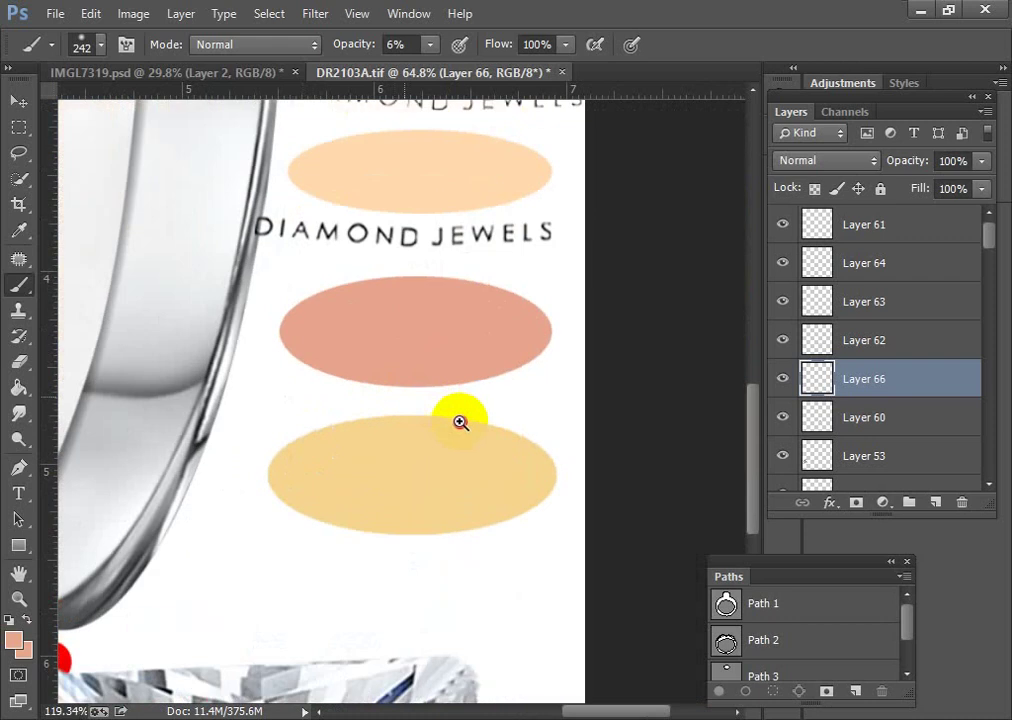
pyautogui.keyDown('alt'); pyautogui.click(425, 470); pyautogui.keyUp('alt')
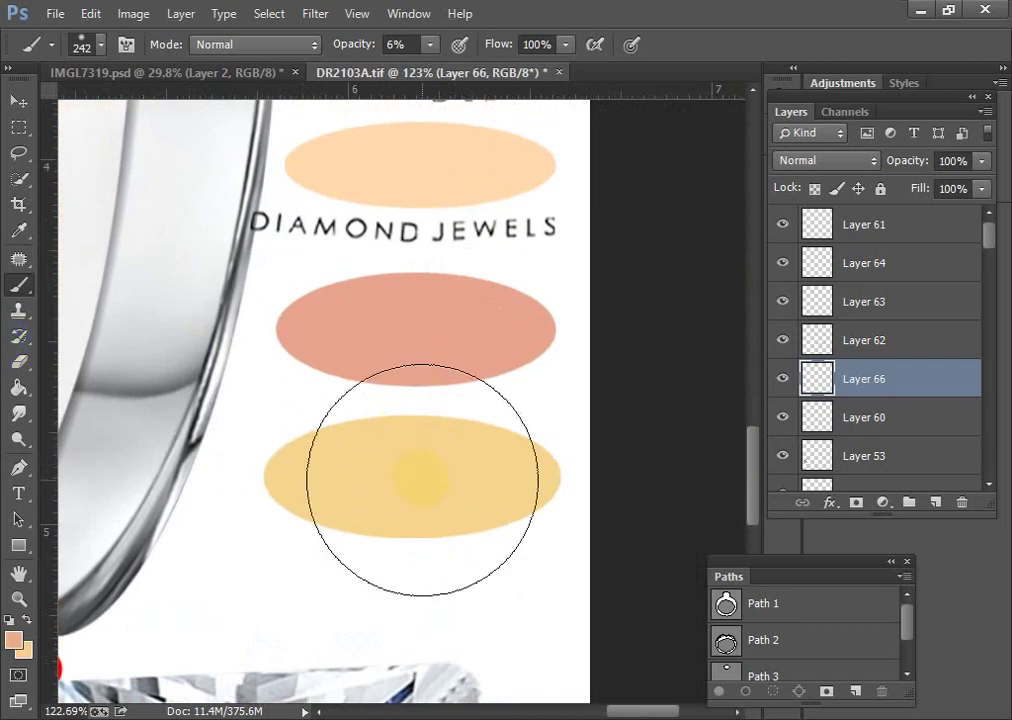
pyautogui.click(245, 74)
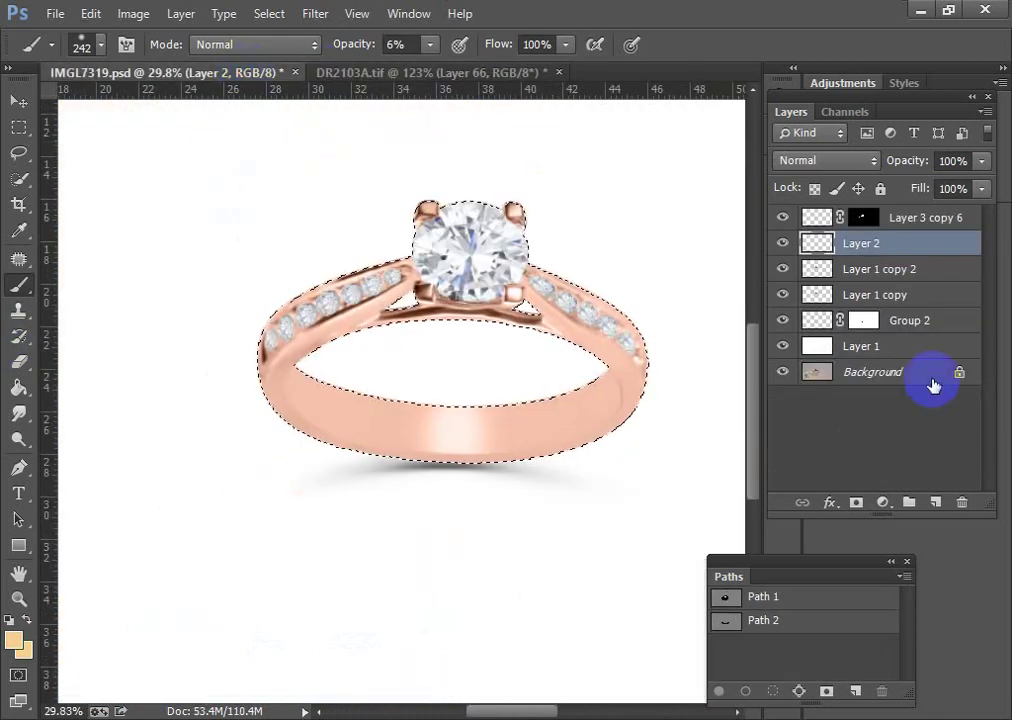
# Fill the ring selection with gold in Color blend mode and merge it into Layer 1 copy 2.
pyautogui.hotkey('alt', 'BackSpace')
pyautogui.click(860, 160)
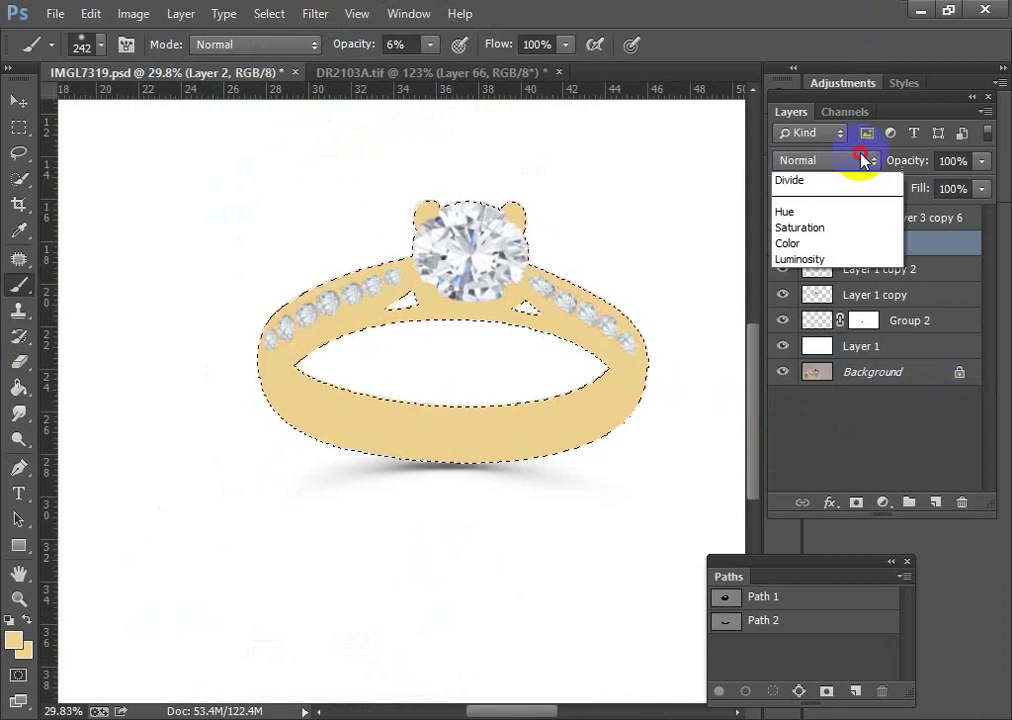
pyautogui.click(787, 655)
pyautogui.scroll(3, 483, 487)
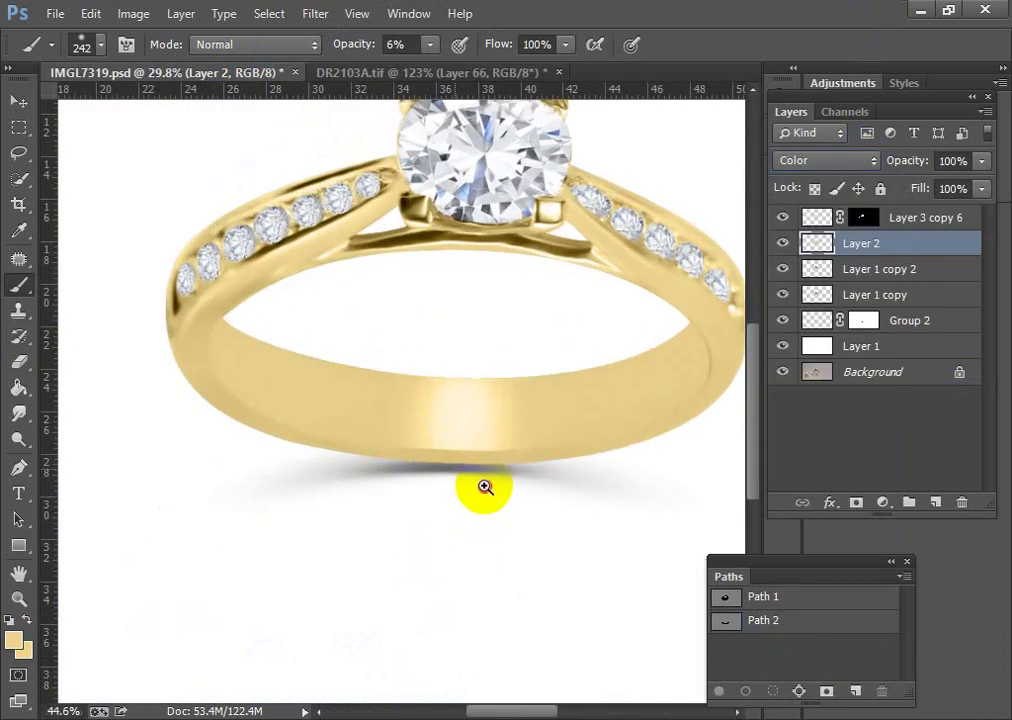
pyautogui.scroll(1, 497, 474)
pyautogui.scroll(-4, 480, 400)
pyautogui.scroll(5, 600, 450)
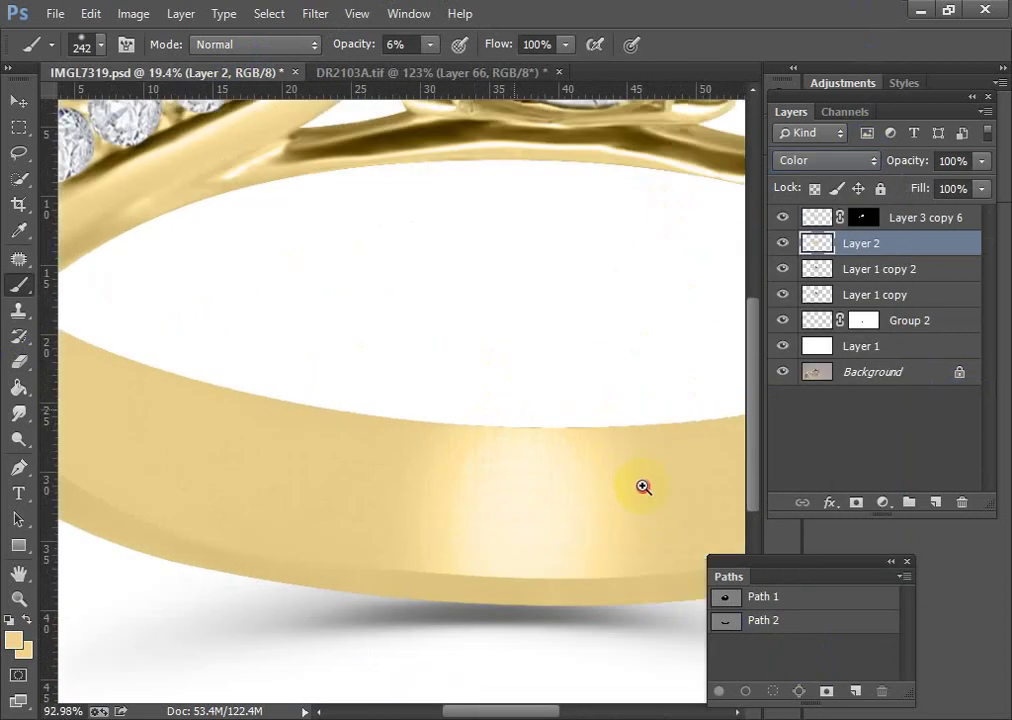
pyautogui.scroll(2, 620, 465)
pyautogui.scroll(-4, 560, 400)
pyautogui.scroll(2, 522, 355)
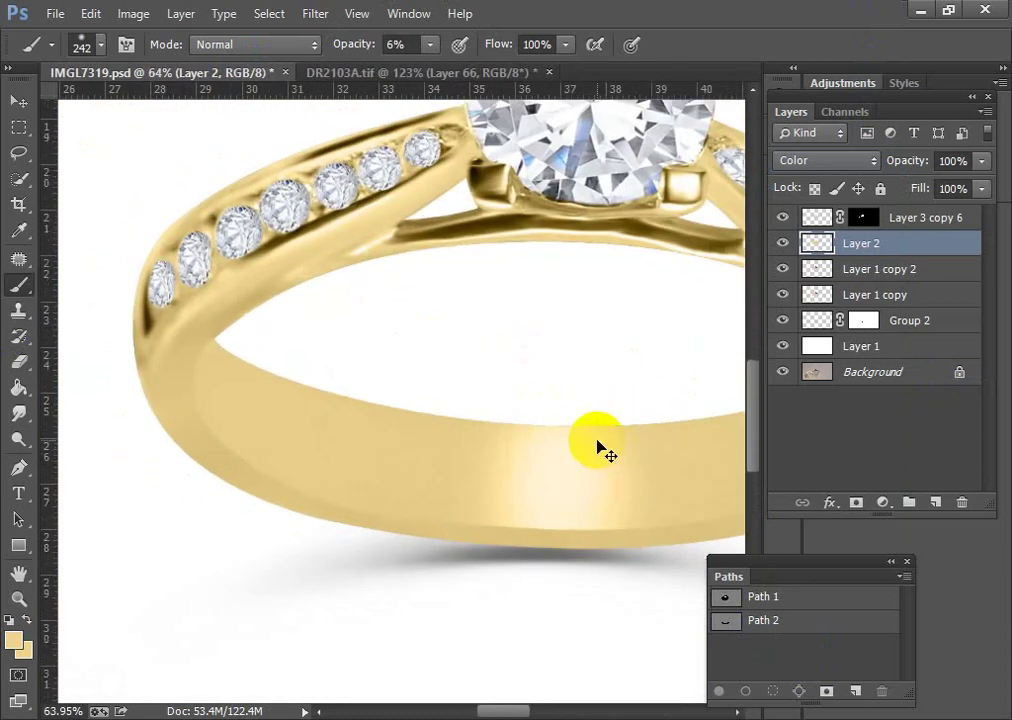
pyautogui.hotkey('ctrl', 'e')
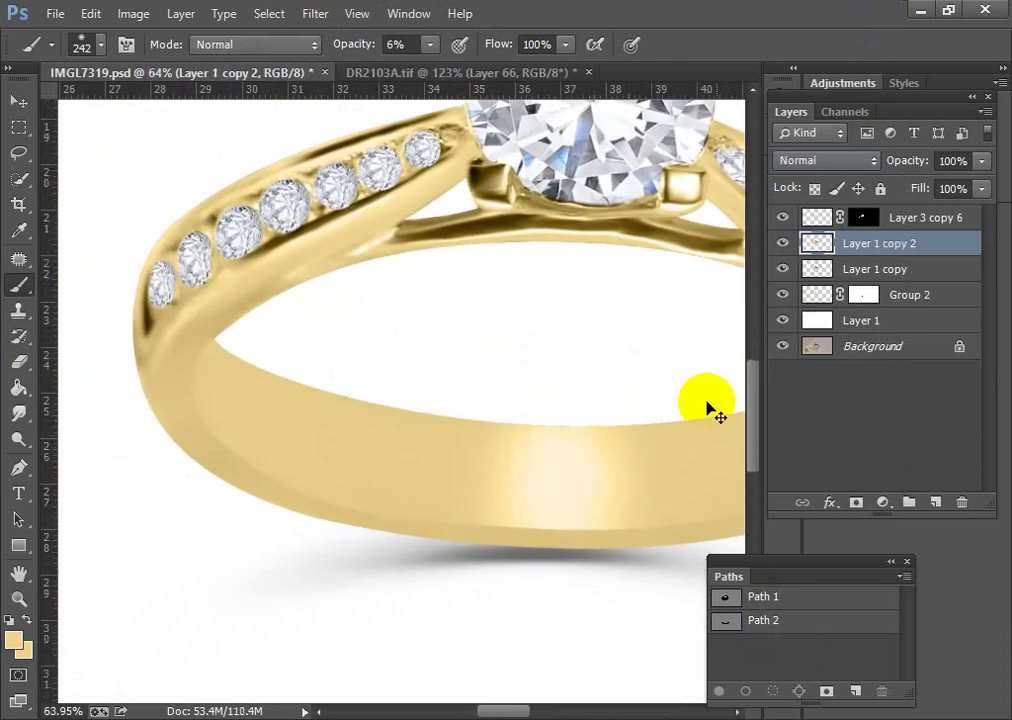
# Duplicate the gold ring as Layer 1 copy 3, load the ring selection, and add Layer 2.
pyautogui.hotkey('ctrl', 'j')
pyautogui.keyDown('ctrl'); pyautogui.click(828, 248); pyautogui.keyUp('ctrl')
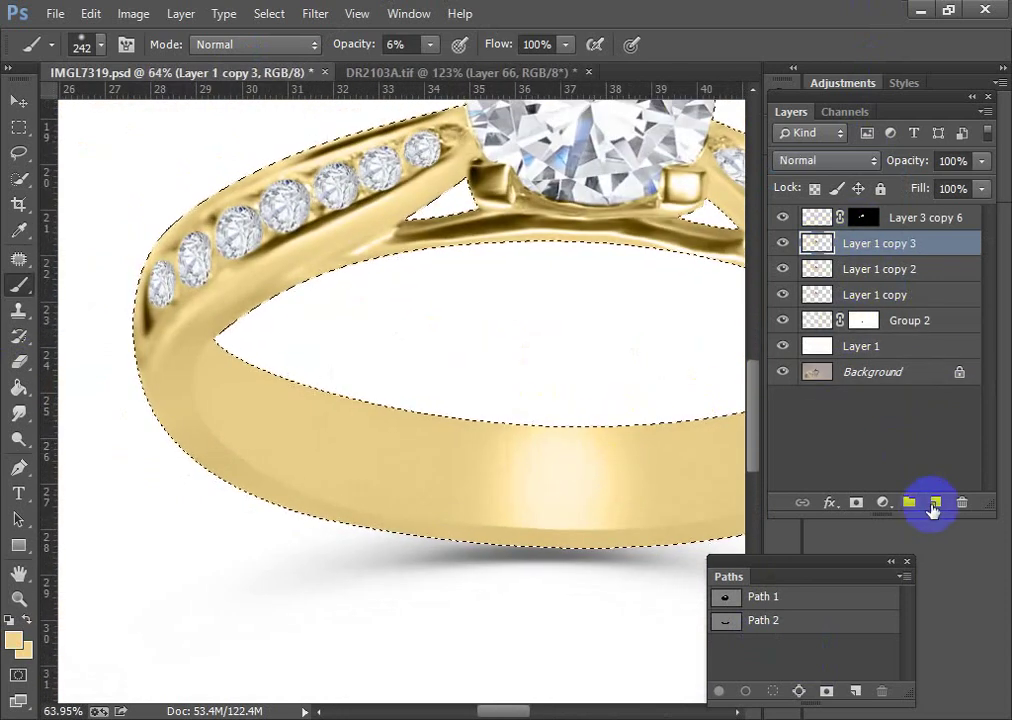
pyautogui.click(934, 503)
# Sample the pale grey colour from the light DR2103A.tif oval for white gold.
pyautogui.click(378, 74)
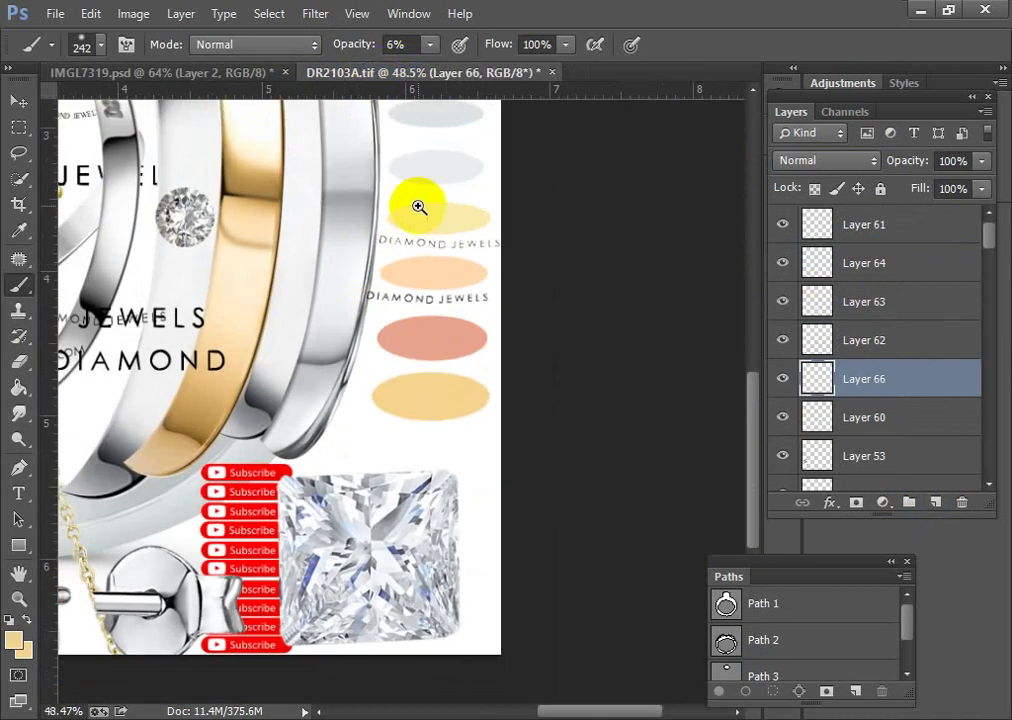
pyautogui.moveTo(479, 371); pyautogui.dragTo(477, 203)
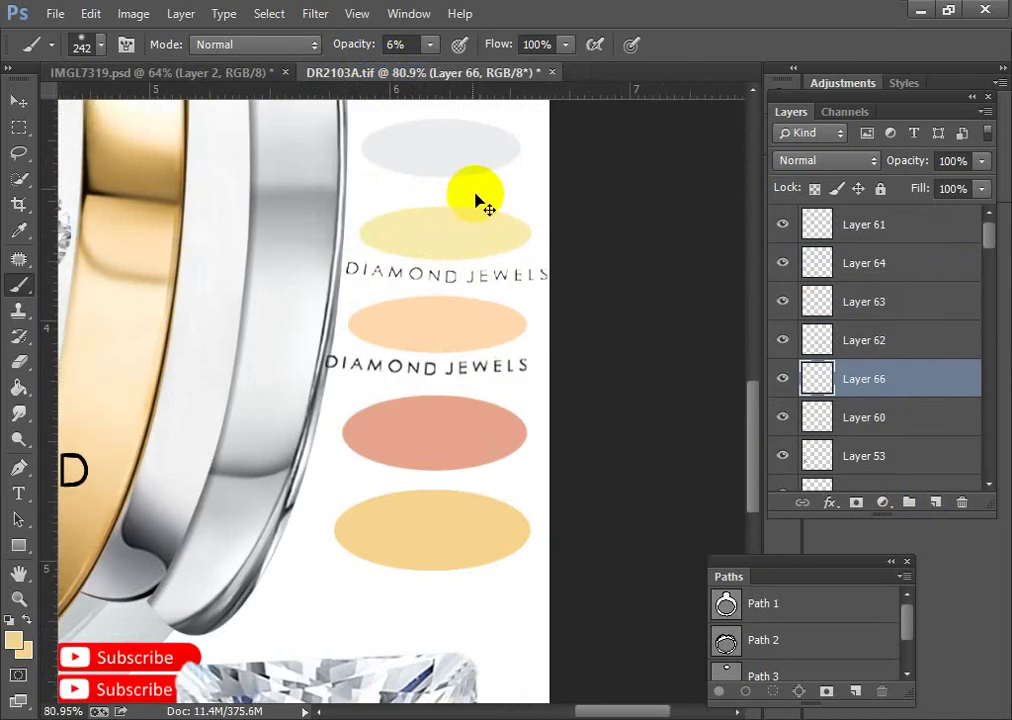
pyautogui.keyDown('alt'); pyautogui.click(443, 150); pyautogui.keyUp('alt')
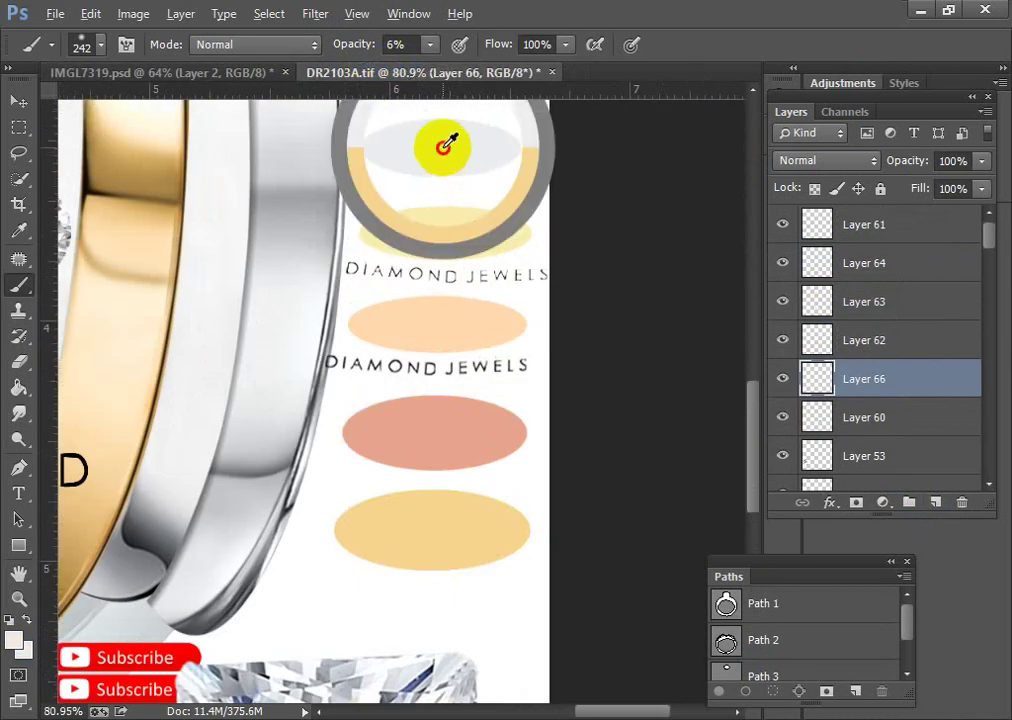
pyautogui.click(215, 73)
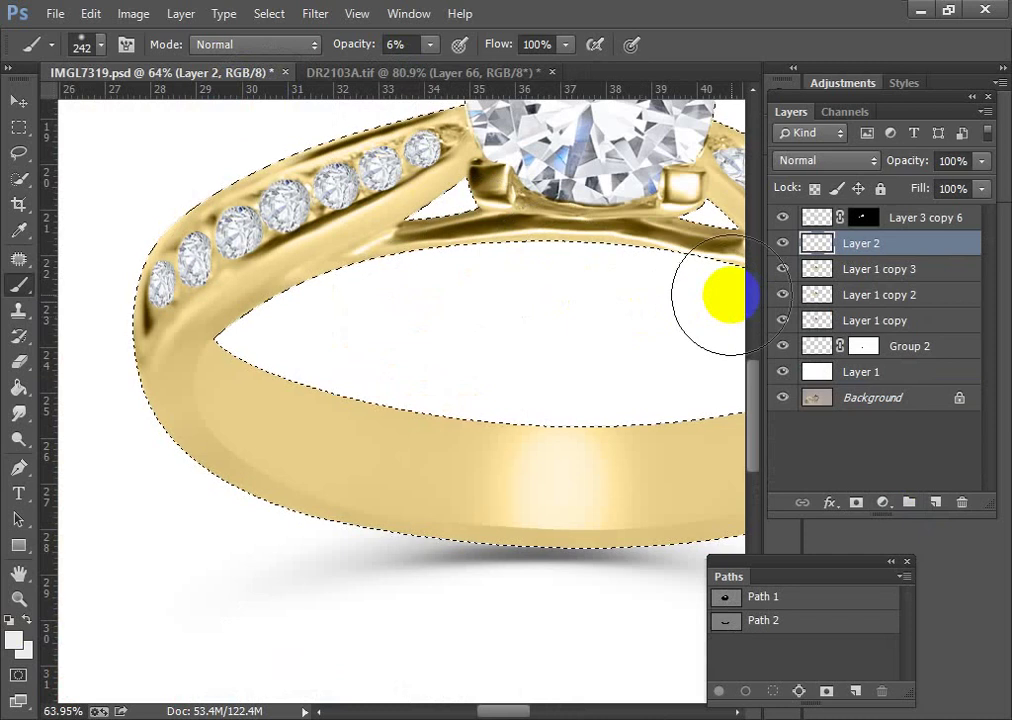
# Fill the ring selection on Layer 2 with light grey in Color blend mode.
pyautogui.hotkey('alt', 'BackSpace')
pyautogui.click(838, 164)
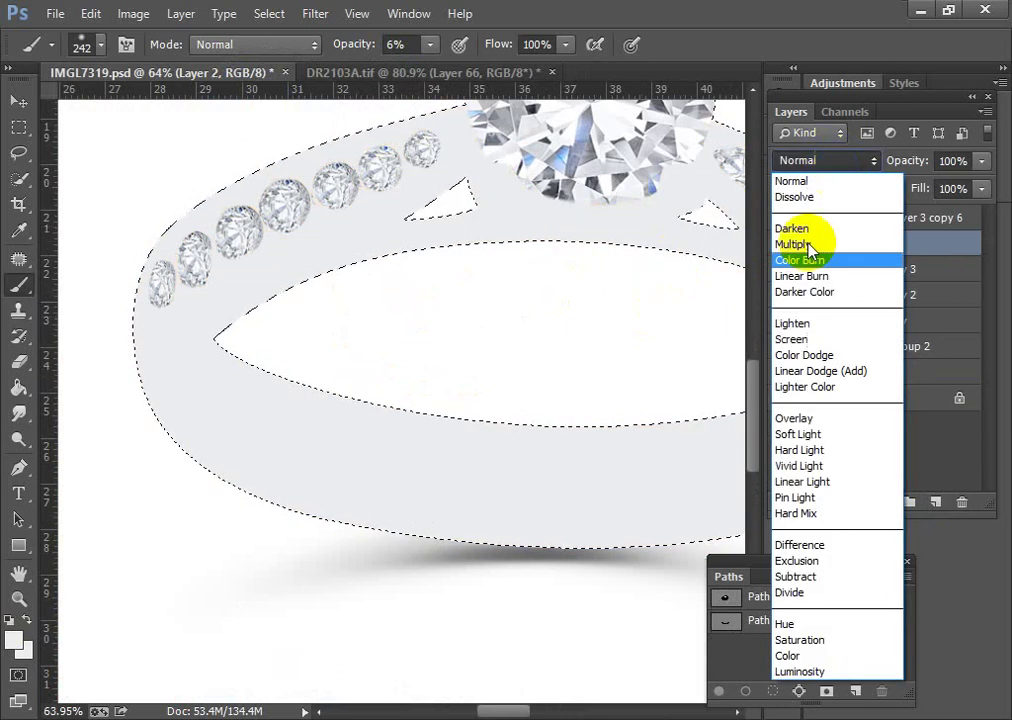
pyautogui.click(845, 656)
pyautogui.scroll(-3, 373, 345)
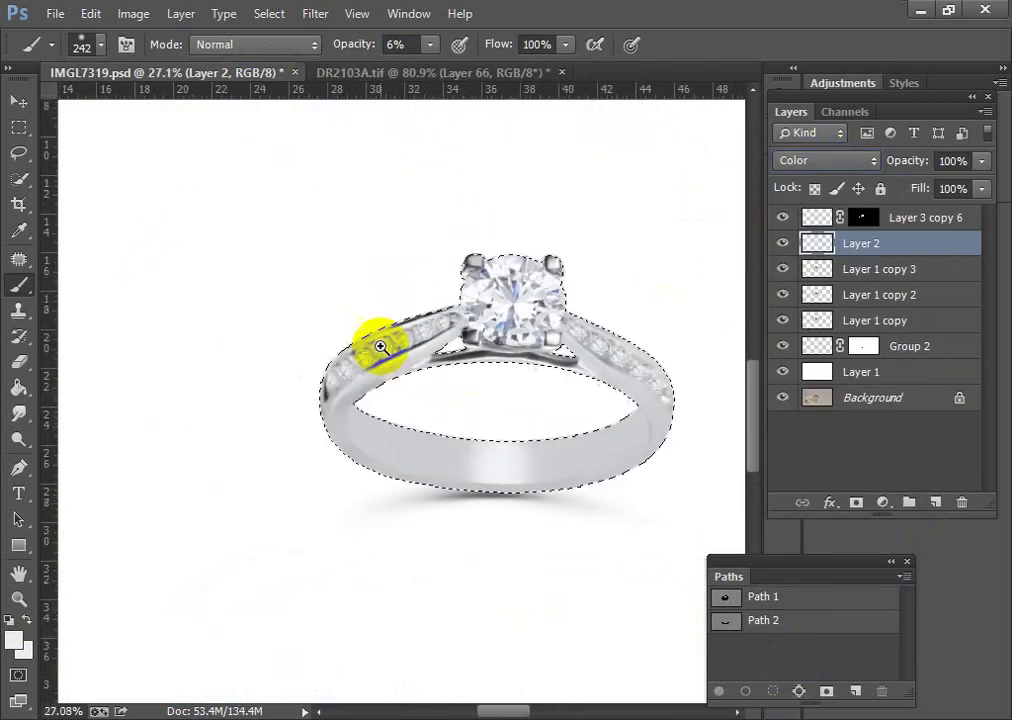
pyautogui.scroll(3, 506, 440)
pyautogui.moveTo(506, 440); pyautogui.dragTo(361, 406)
# Deselect and merge Layer 2 into Layer 1 copy 3, giving the white-gold version.
pyautogui.hotkey('ctrl', 'd')
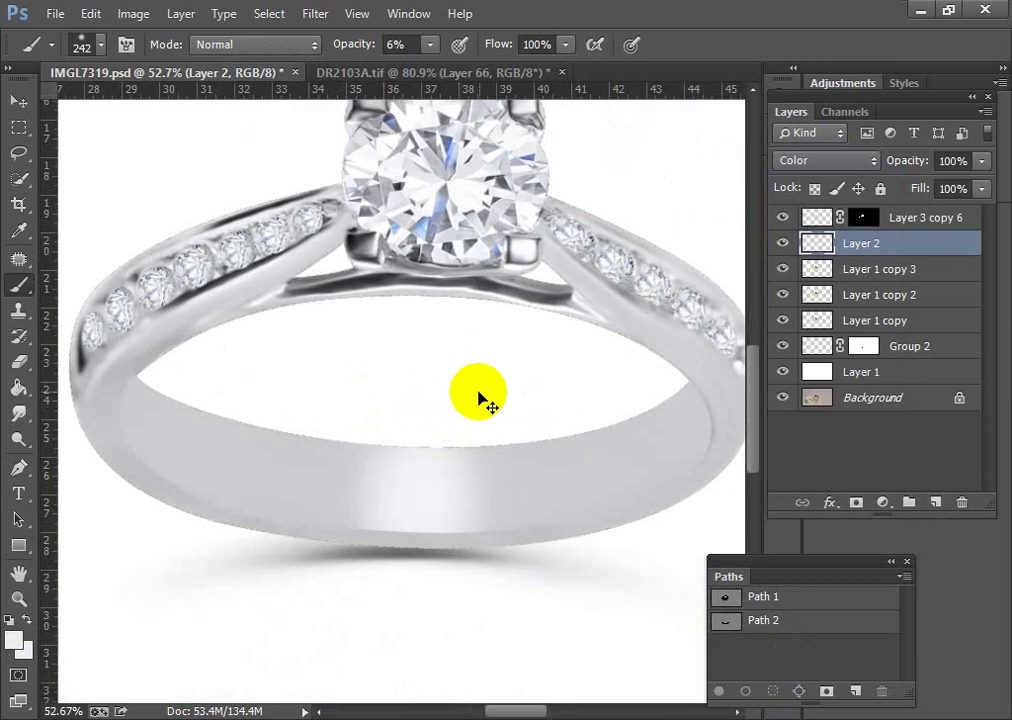
pyautogui.scroll(-2, 477, 366)
pyautogui.scroll(2, 614, 361)
pyautogui.hotkey('ctrl', 'e')
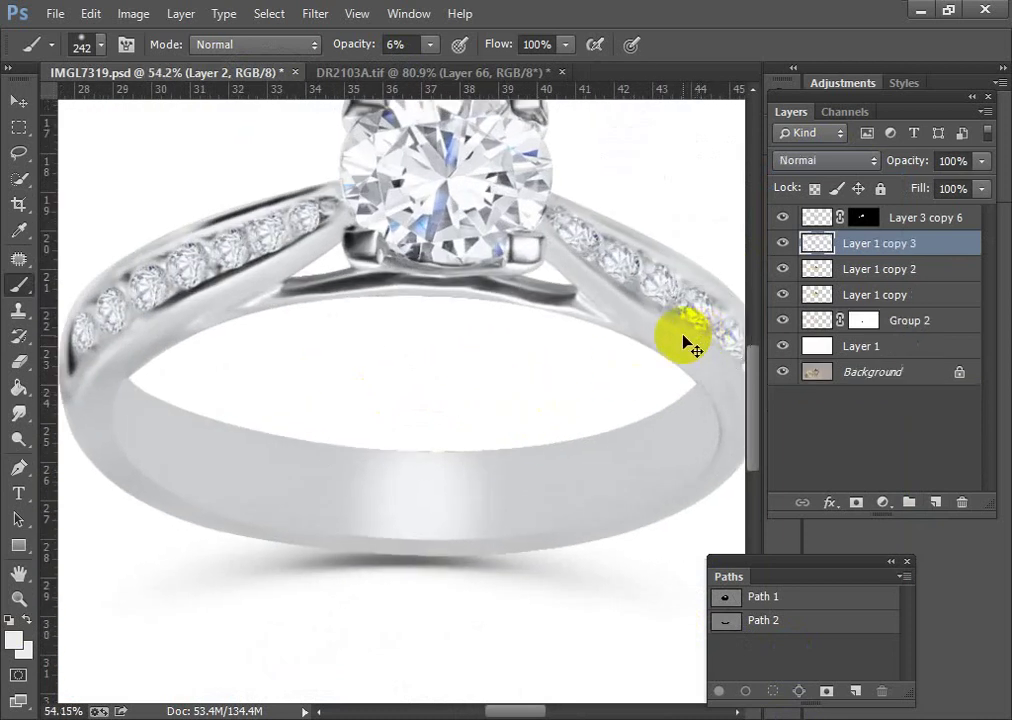
pyautogui.scroll(3, 538, 440)
pyautogui.scroll(1, 540, 491)
pyautogui.scroll(-3, 540, 491)
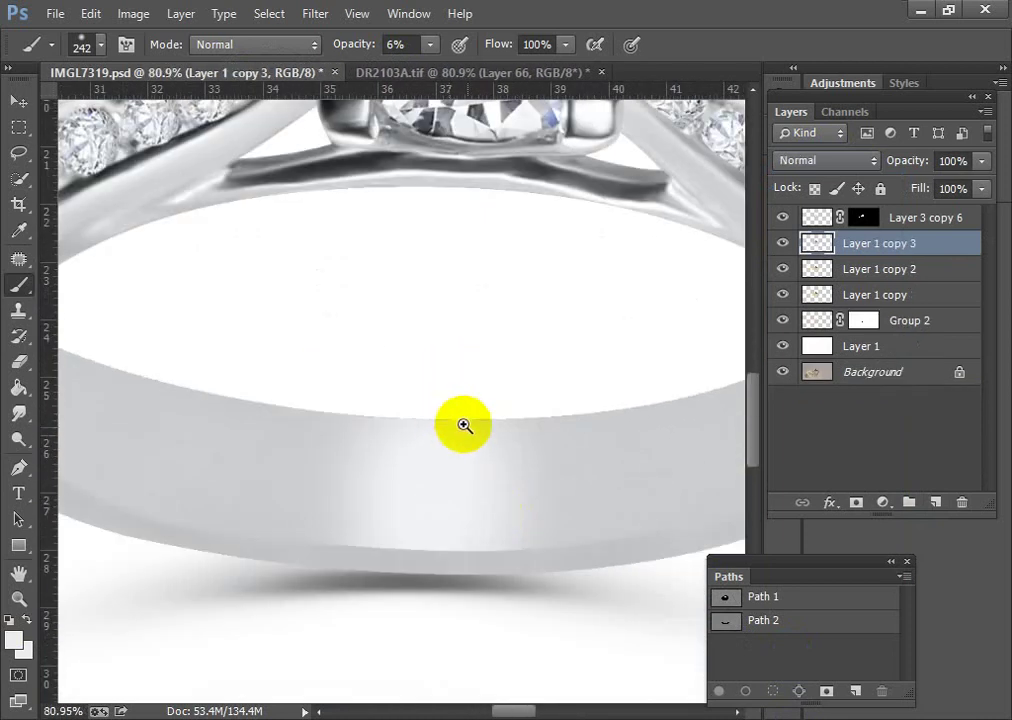
pyautogui.scroll(1, 463, 425)
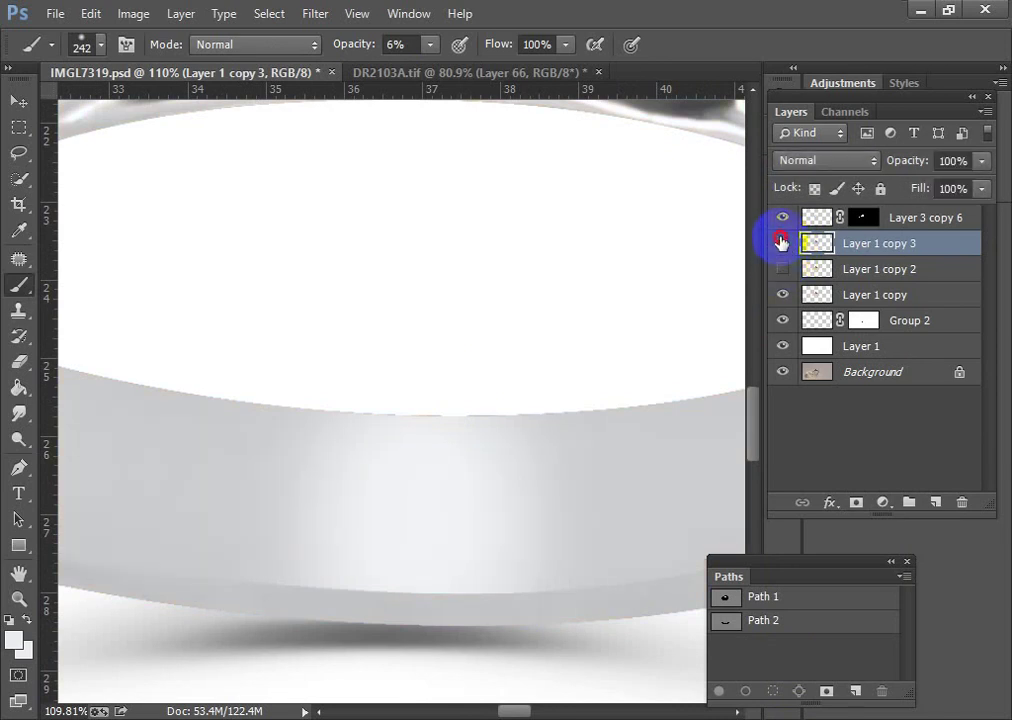
pyautogui.moveTo(578, 340); pyautogui.dragTo(530, 377)
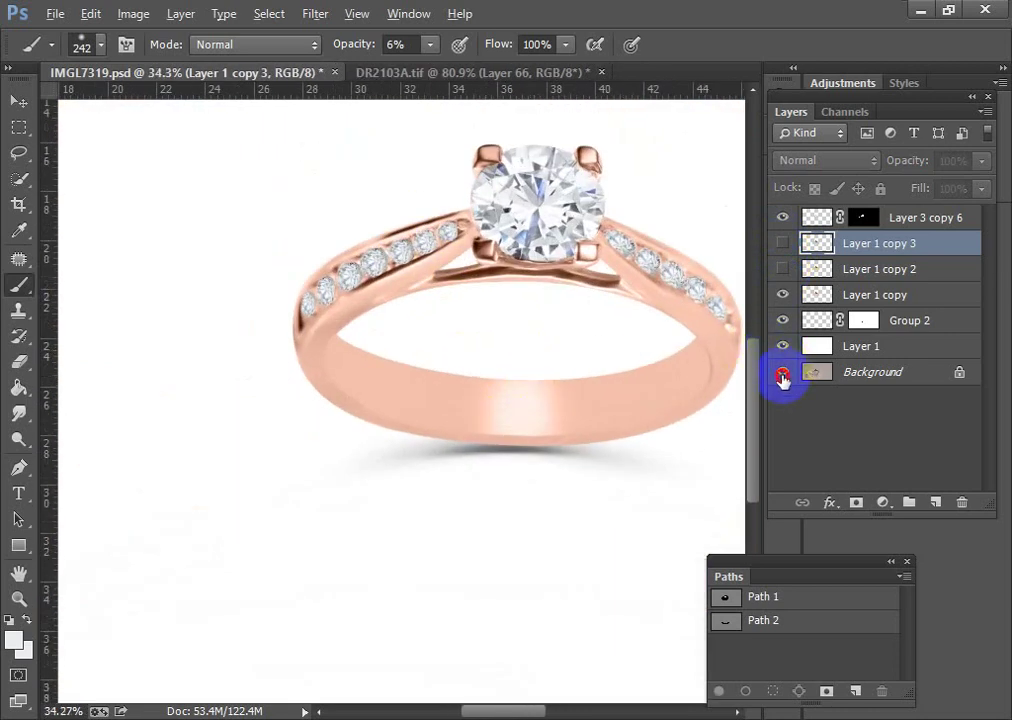
pyautogui.keyDown('alt'); pyautogui.click(783, 375); pyautogui.keyUp('alt')
pyautogui.keyDown('alt'); pyautogui.click(783, 375); pyautogui.keyUp('alt')
pyautogui.keyDown('alt'); pyautogui.click(783, 375); pyautogui.keyUp('alt')
pyautogui.keyDown('alt'); pyautogui.click(783, 375); pyautogui.keyUp('alt')
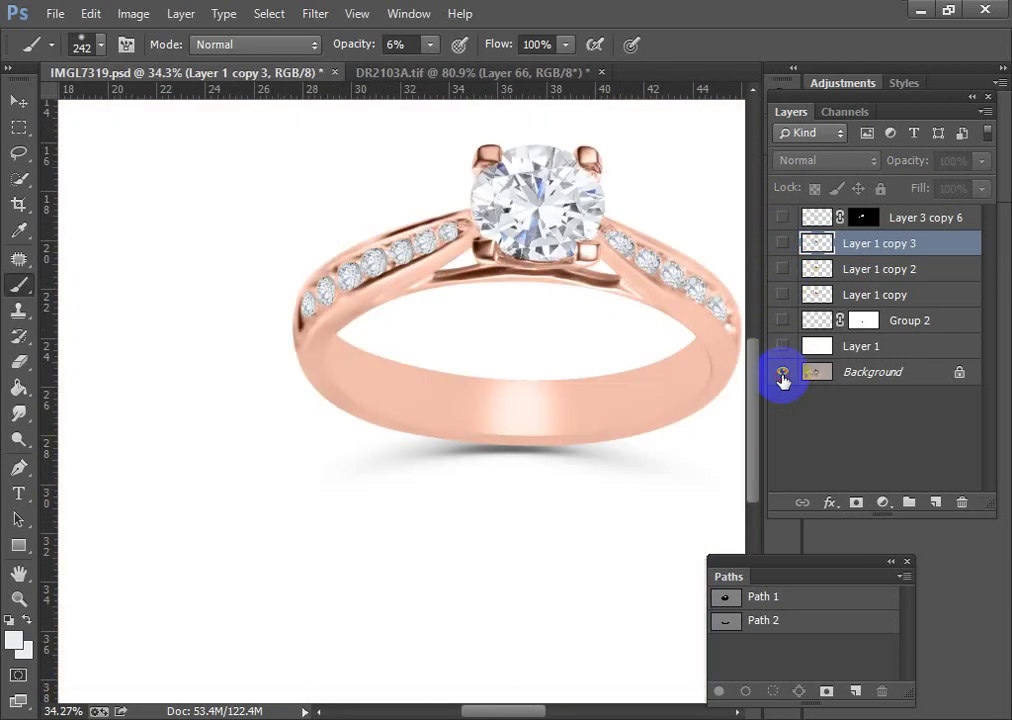
pyautogui.keyDown('alt'); pyautogui.click(783, 375); pyautogui.keyUp('alt')
pyautogui.keyDown('alt'); pyautogui.click(783, 375); pyautogui.keyUp('alt')
pyautogui.keyDown('alt'); pyautogui.click(783, 375); pyautogui.keyUp('alt')
pyautogui.keyDown('alt'); pyautogui.click(783, 378); pyautogui.keyUp('alt')
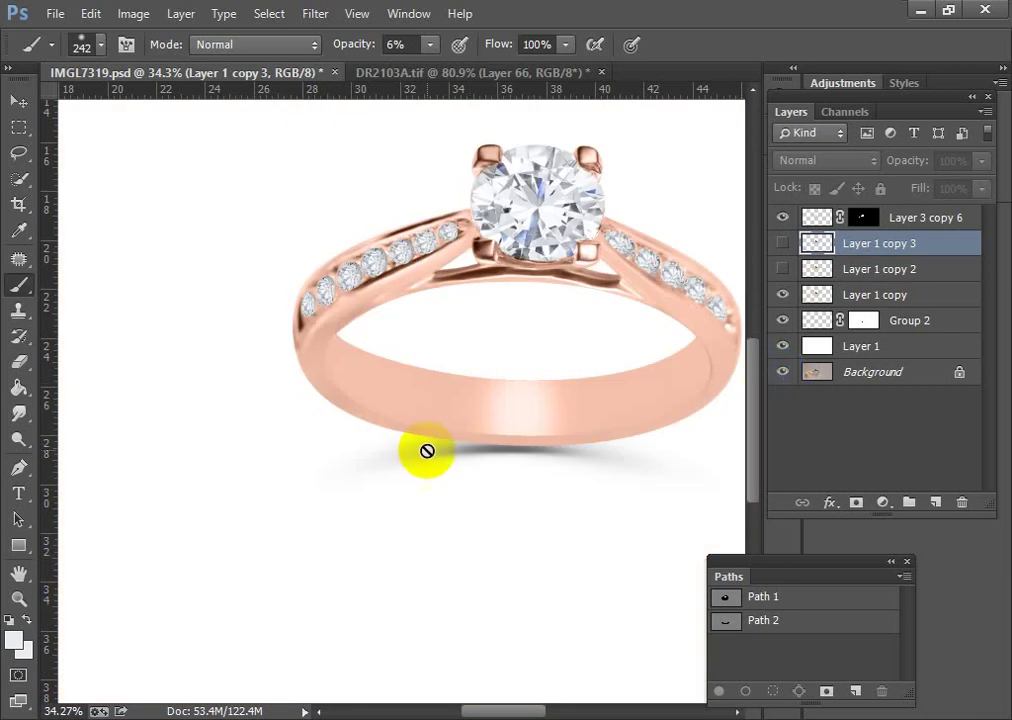
pyautogui.moveTo(416, 452)
pyautogui.mouseDown()
pyautogui.moveTo(474, 368)
pyautogui.moveTo(587, 407)
pyautogui.moveTo(613, 436)
pyautogui.moveTo(587, 423)
pyautogui.mouseUp()
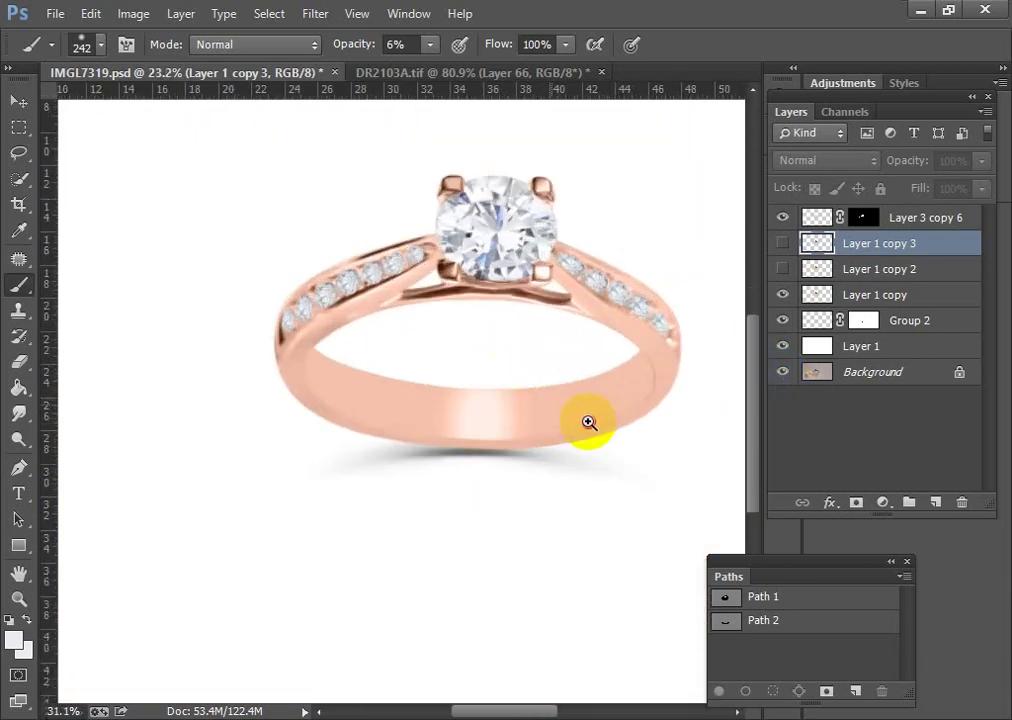
pyautogui.click(783, 243)
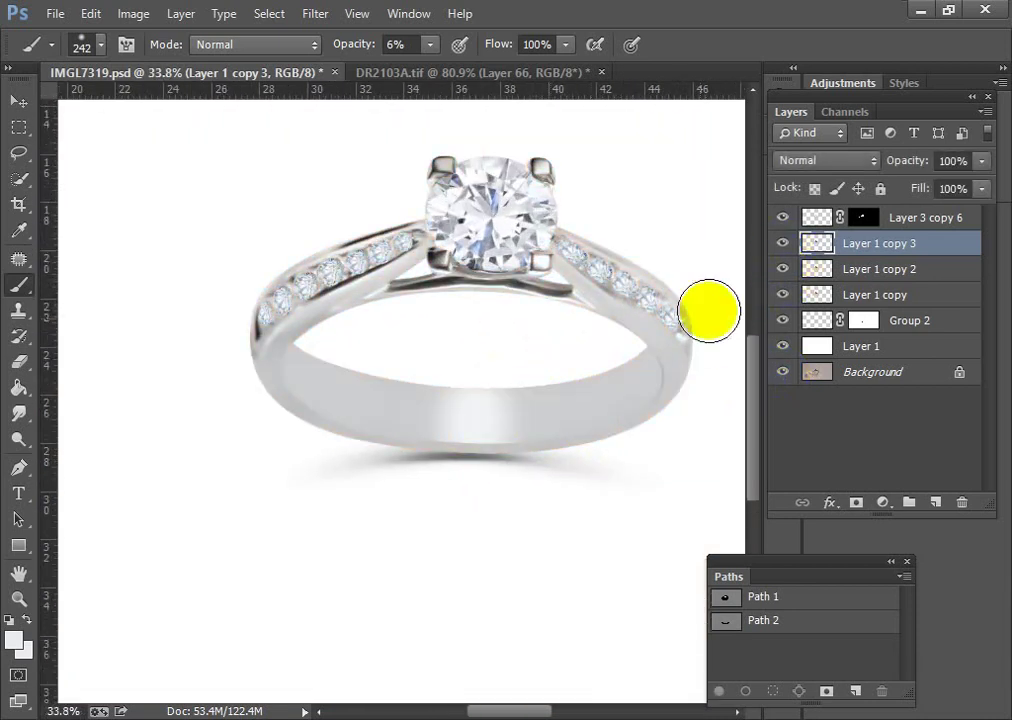
pyautogui.moveTo(707, 312)
pyautogui.mouseDown()
pyautogui.moveTo(511, 361)
pyautogui.moveTo(748, 375)
pyautogui.mouseUp()
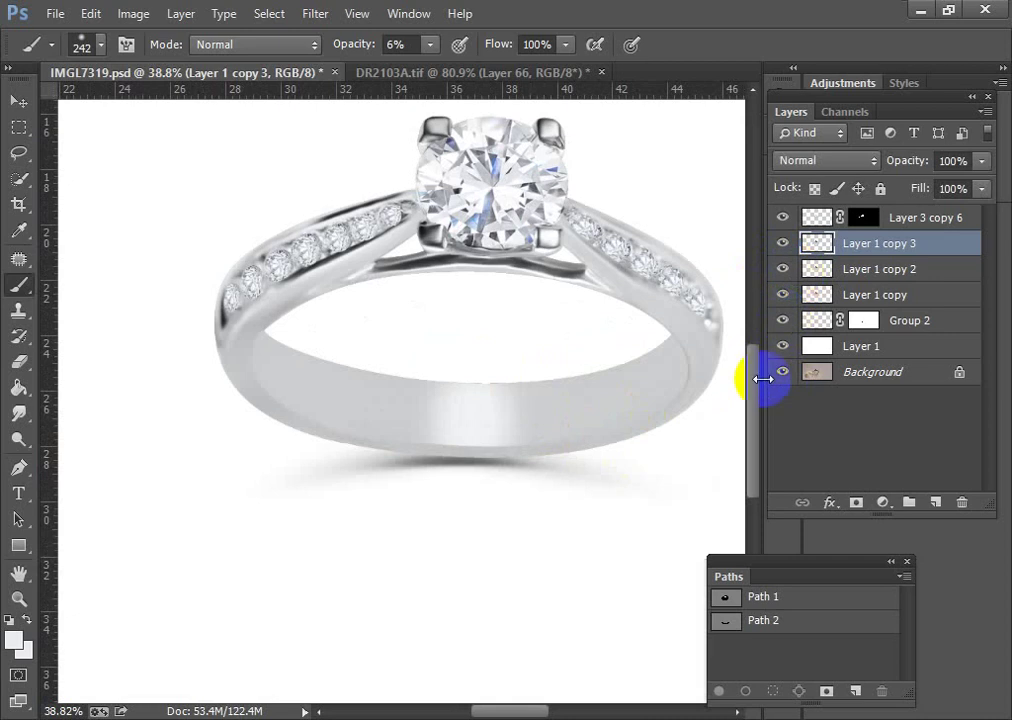
pyautogui.keyDown('alt'); pyautogui.click(783, 372); pyautogui.keyUp('alt')
pyautogui.keyDown('alt'); pyautogui.click(783, 372); pyautogui.keyUp('alt')
pyautogui.keyDown('alt'); pyautogui.click(783, 372); pyautogui.keyUp('alt')
pyautogui.keyDown('alt'); pyautogui.click(783, 372); pyautogui.keyUp('alt')
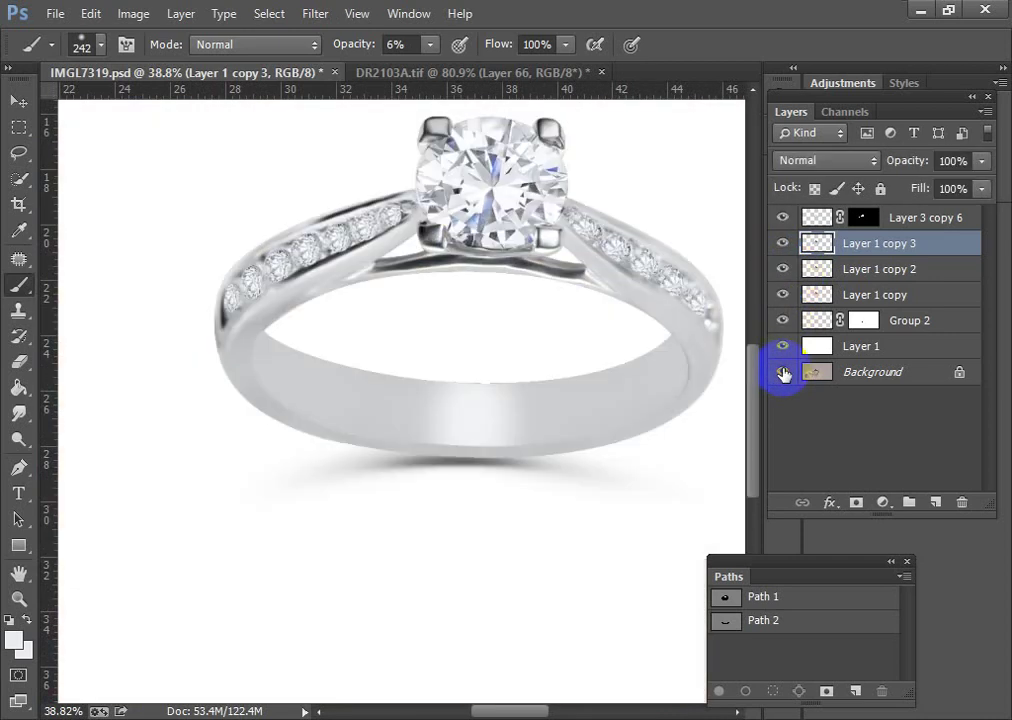
pyautogui.keyDown('alt'); pyautogui.click(783, 372); pyautogui.keyUp('alt')
pyautogui.keyDown('alt'); pyautogui.click(783, 372); pyautogui.keyUp('alt')
pyautogui.moveTo(517, 420)
pyautogui.mouseDown()
pyautogui.moveTo(553, 384)
pyautogui.moveTo(584, 438)
pyautogui.moveTo(429, 300)
pyautogui.moveTo(520, 422)
pyautogui.moveTo(549, 431)
pyautogui.moveTo(430, 347)
pyautogui.moveTo(506, 422)
pyautogui.moveTo(571, 422)
pyautogui.mouseUp()
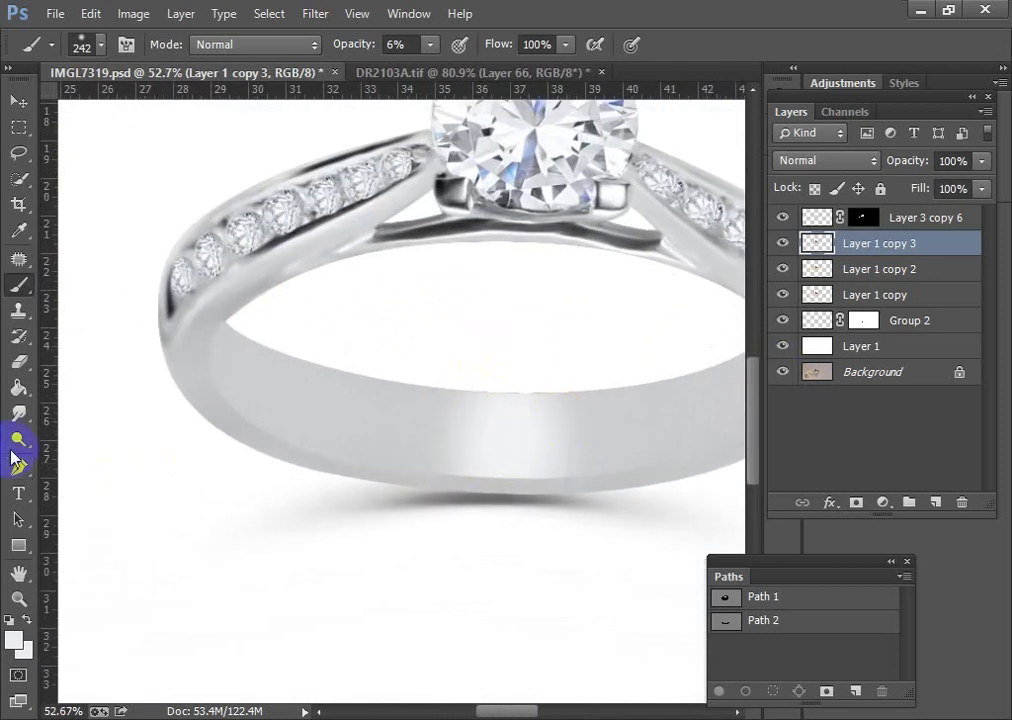
# Blur along the silver band's left, right and inner edges with the Blur Tool.
pyautogui.click(19, 415)
pyautogui.moveTo(23, 420); pyautogui.dragTo(92, 432)
pyautogui.click(97, 412)
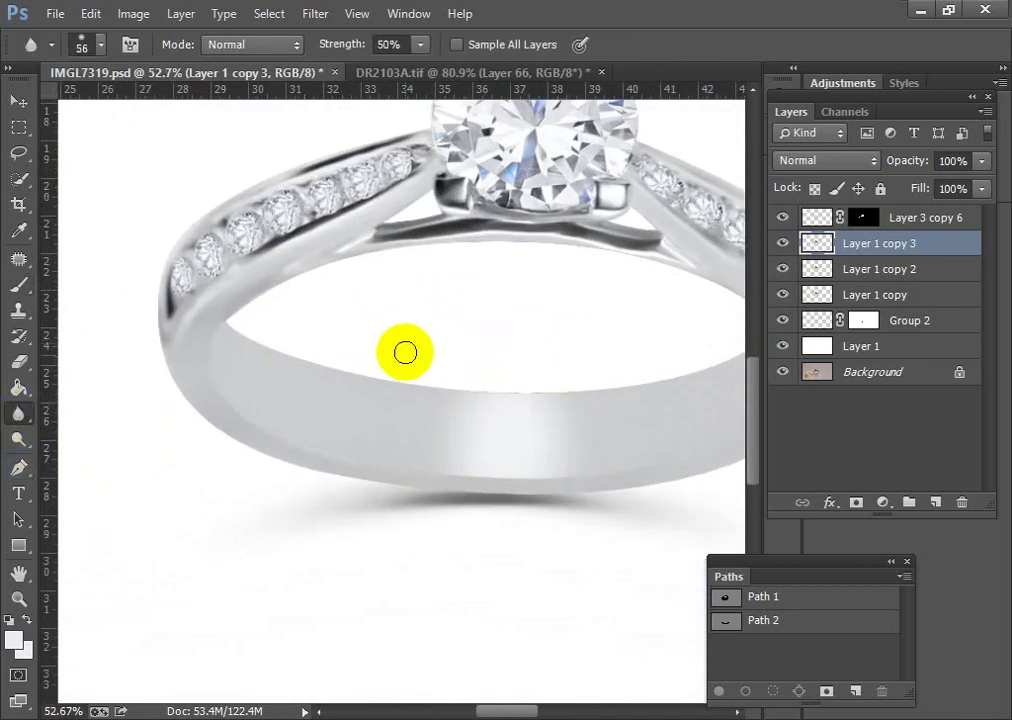
pyautogui.moveTo(384, 355)
pyautogui.mouseDown()
pyautogui.moveTo(483, 357)
pyautogui.moveTo(421, 467)
pyautogui.moveTo(542, 463)
pyautogui.mouseUp()
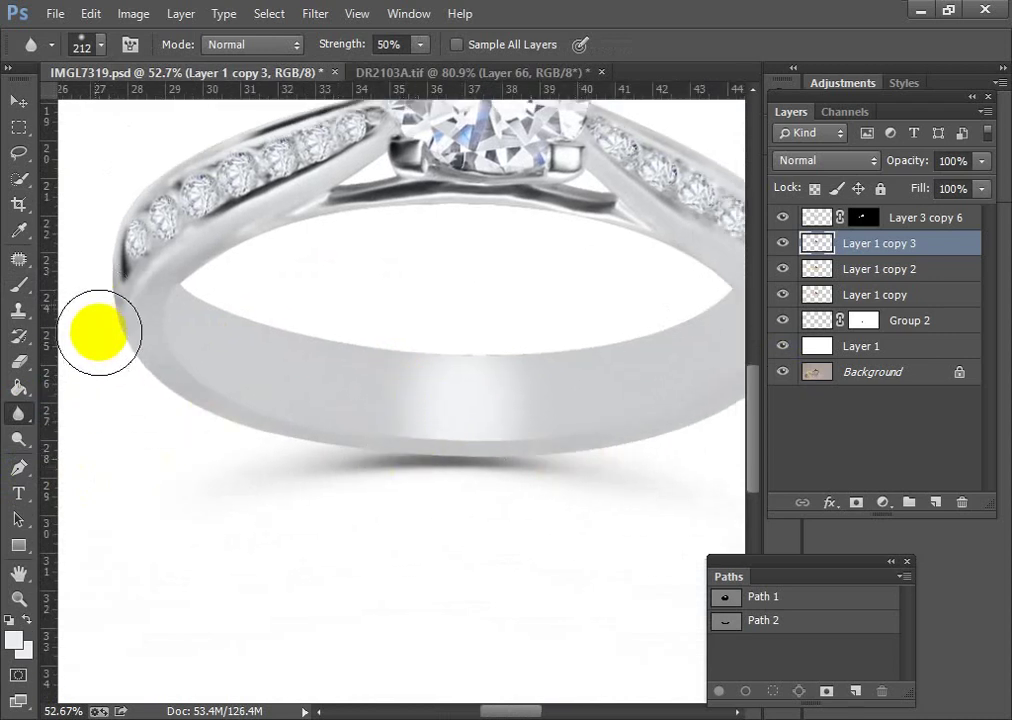
pyautogui.moveTo(113, 316); pyautogui.dragTo(258, 412)
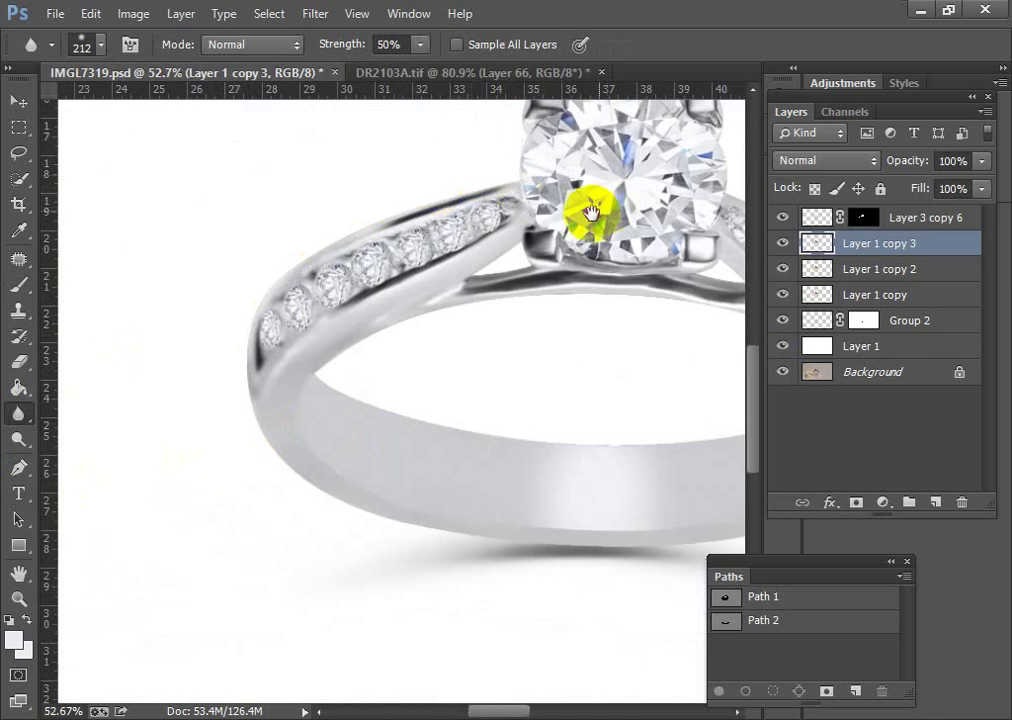
pyautogui.moveTo(592, 215); pyautogui.dragTo(429, 282)
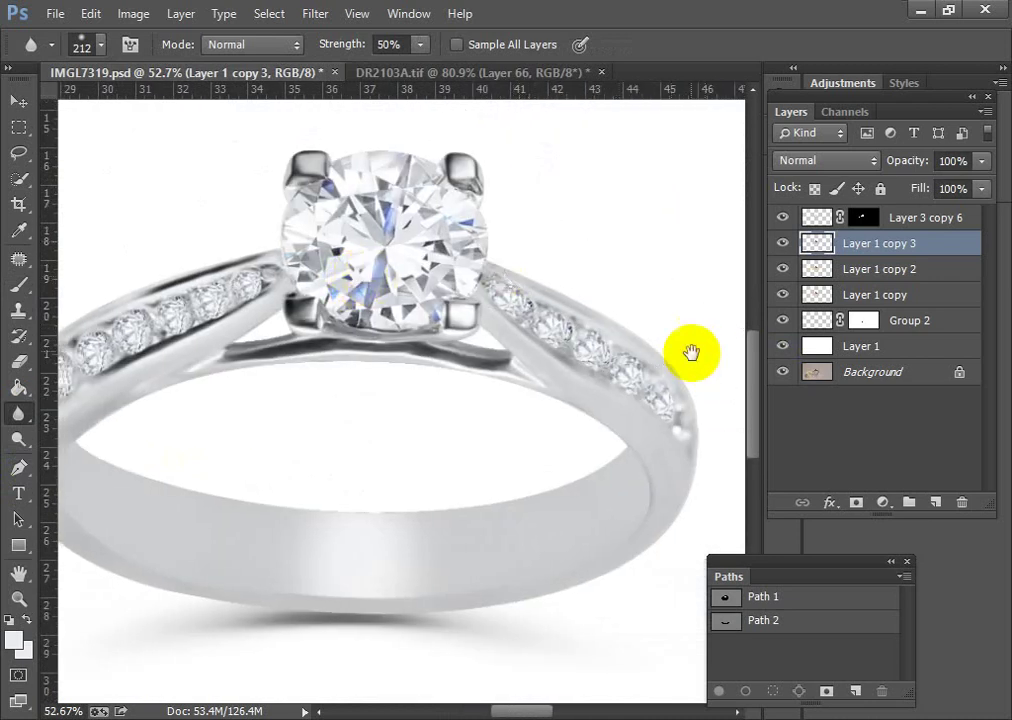
pyautogui.moveTo(689, 350); pyautogui.dragTo(565, 226)
pyautogui.click(576, 477)
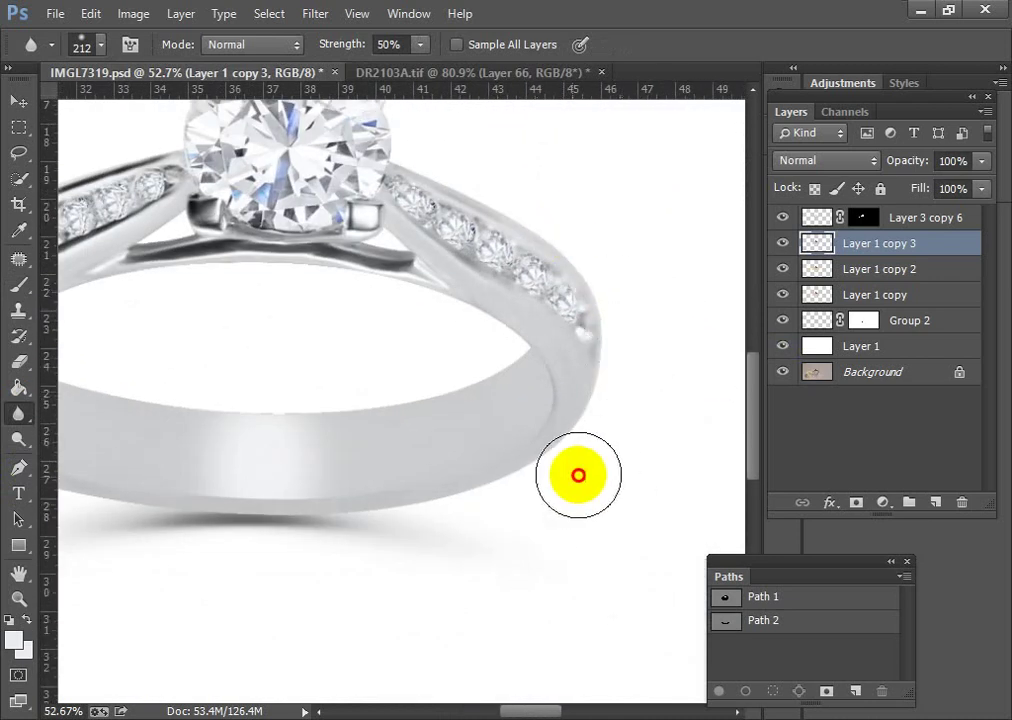
pyautogui.moveTo(514, 489); pyautogui.dragTo(497, 398)
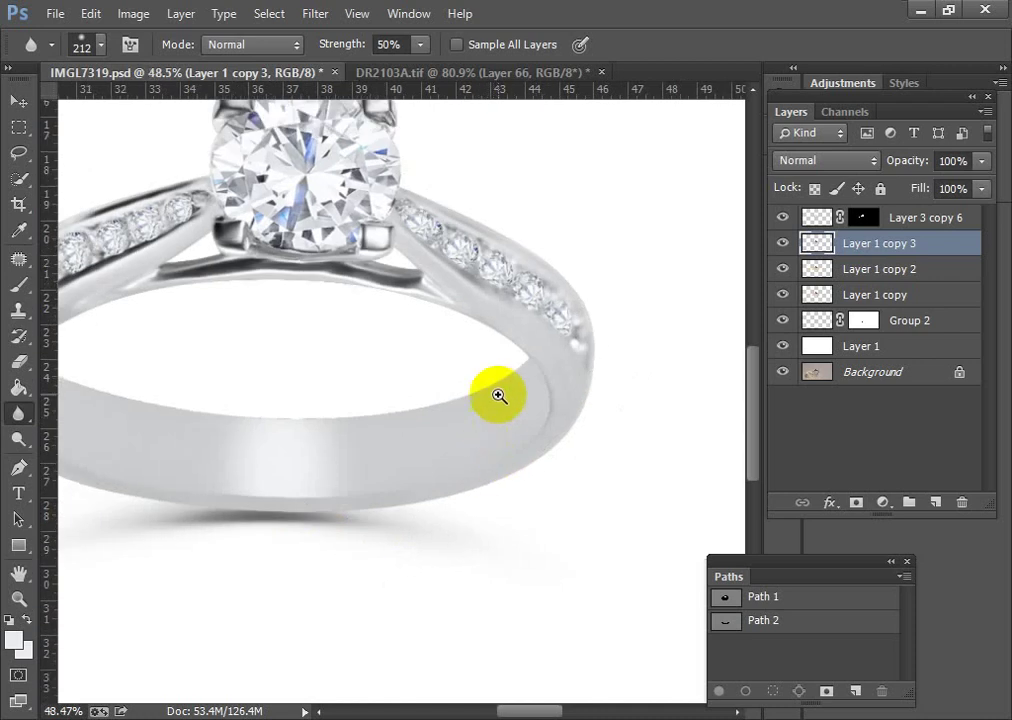
pyautogui.click(456, 372)
pyautogui.moveTo(433, 338)
pyautogui.mouseDown()
pyautogui.moveTo(389, 354)
pyautogui.moveTo(339, 321)
pyautogui.moveTo(403, 403)
pyautogui.mouseUp()
pyautogui.keyDown('alt'); pyautogui.click(783, 374); pyautogui.keyUp('alt')
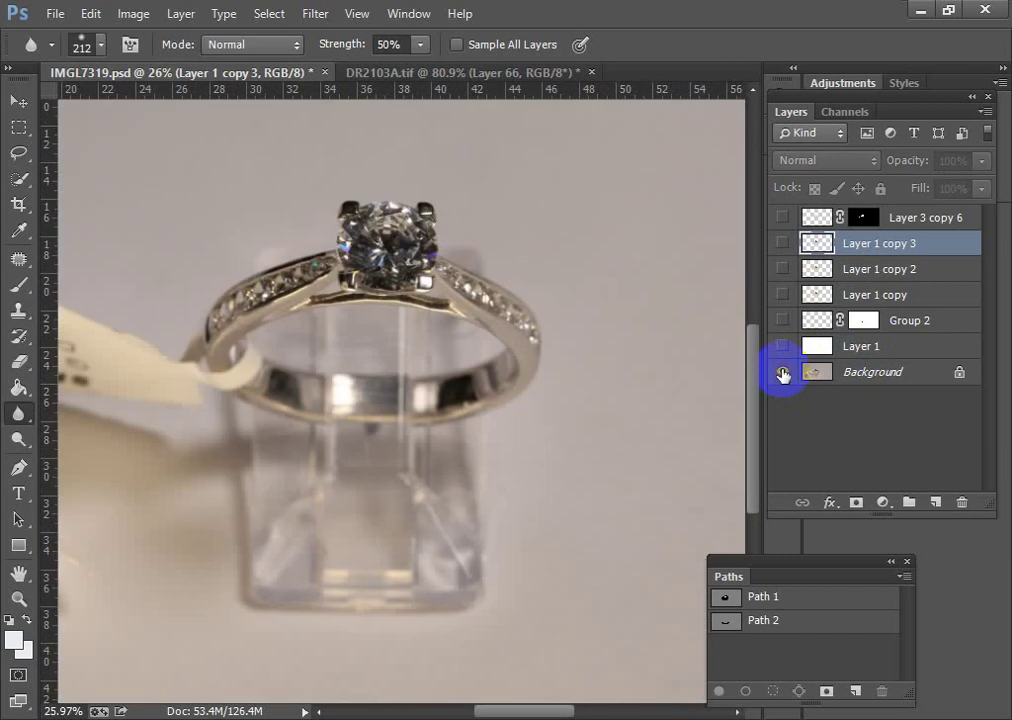
pyautogui.keyDown('alt'); pyautogui.click(783, 374); pyautogui.keyUp('alt')
pyautogui.keyDown('alt'); pyautogui.click(783, 374); pyautogui.keyUp('alt')
pyautogui.keyDown('alt'); pyautogui.click(783, 374); pyautogui.keyUp('alt')
pyautogui.keyDown('alt'); pyautogui.click(783, 374); pyautogui.keyUp('alt')
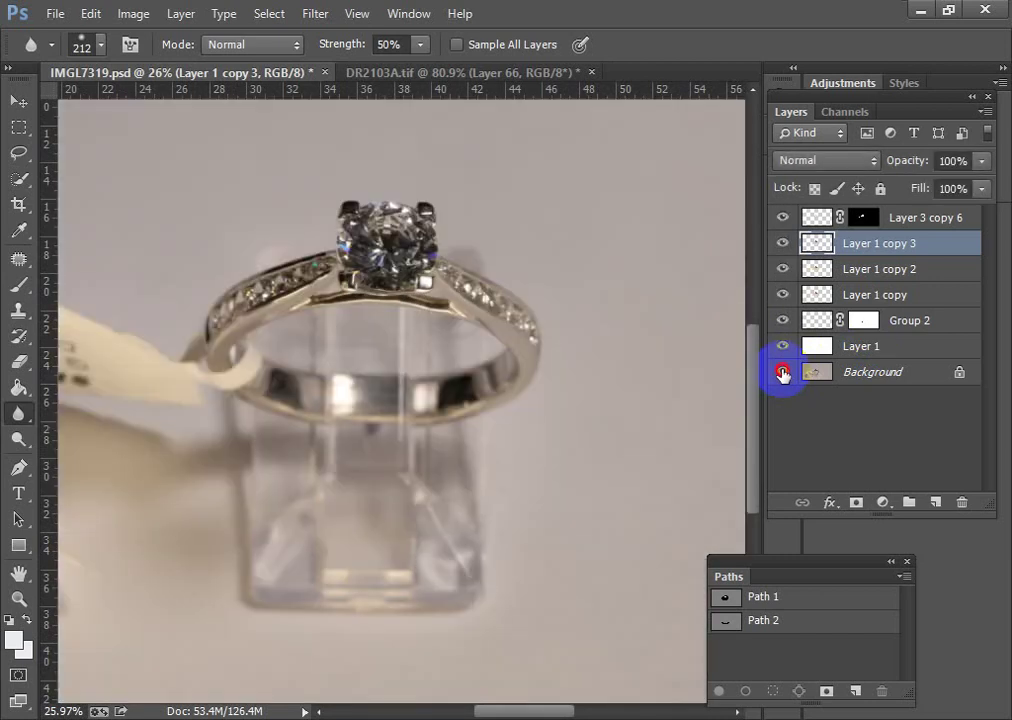
pyautogui.keyDown('alt'); pyautogui.click(783, 374); pyautogui.keyUp('alt')
pyautogui.keyDown('alt'); pyautogui.click(783, 374); pyautogui.keyUp('alt')
pyautogui.keyDown('alt'); pyautogui.click(783, 374); pyautogui.keyUp('alt')
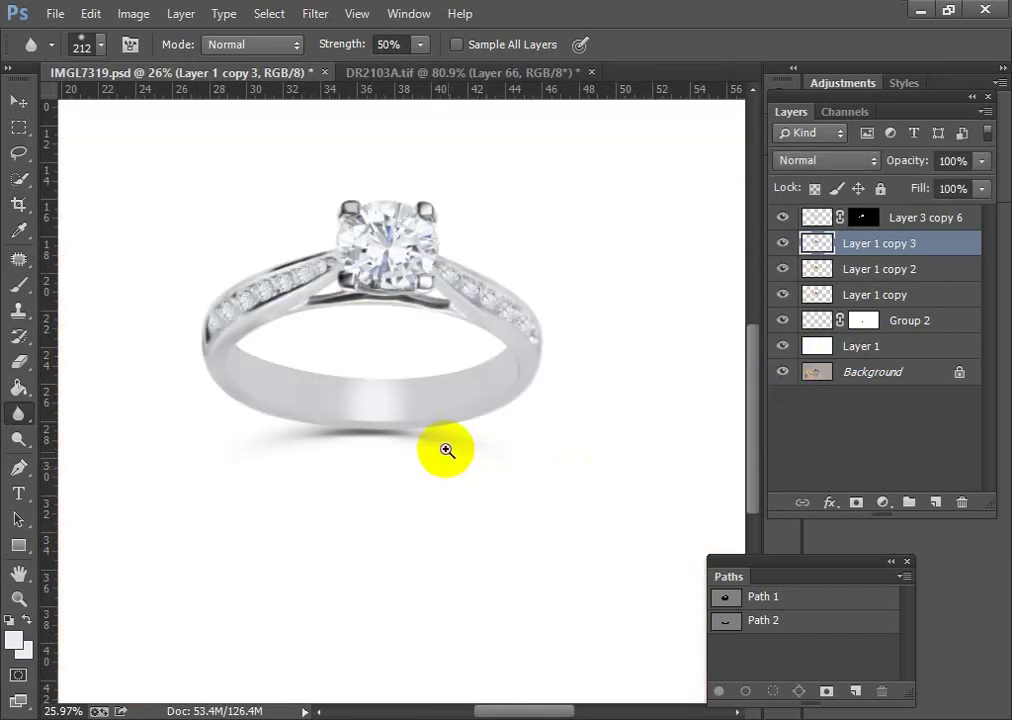
pyautogui.moveTo(447, 449)
pyautogui.mouseDown()
pyautogui.moveTo(389, 402)
pyautogui.moveTo(540, 459)
pyautogui.moveTo(507, 374)
pyautogui.moveTo(515, 406)
pyautogui.moveTo(367, 270)
pyautogui.mouseUp()
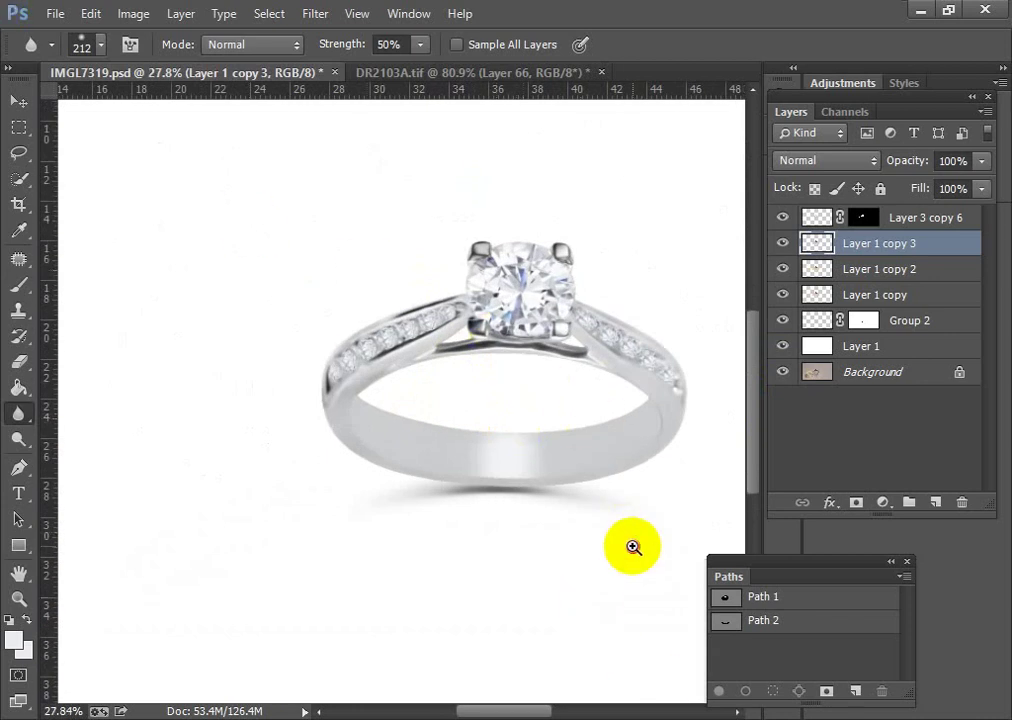